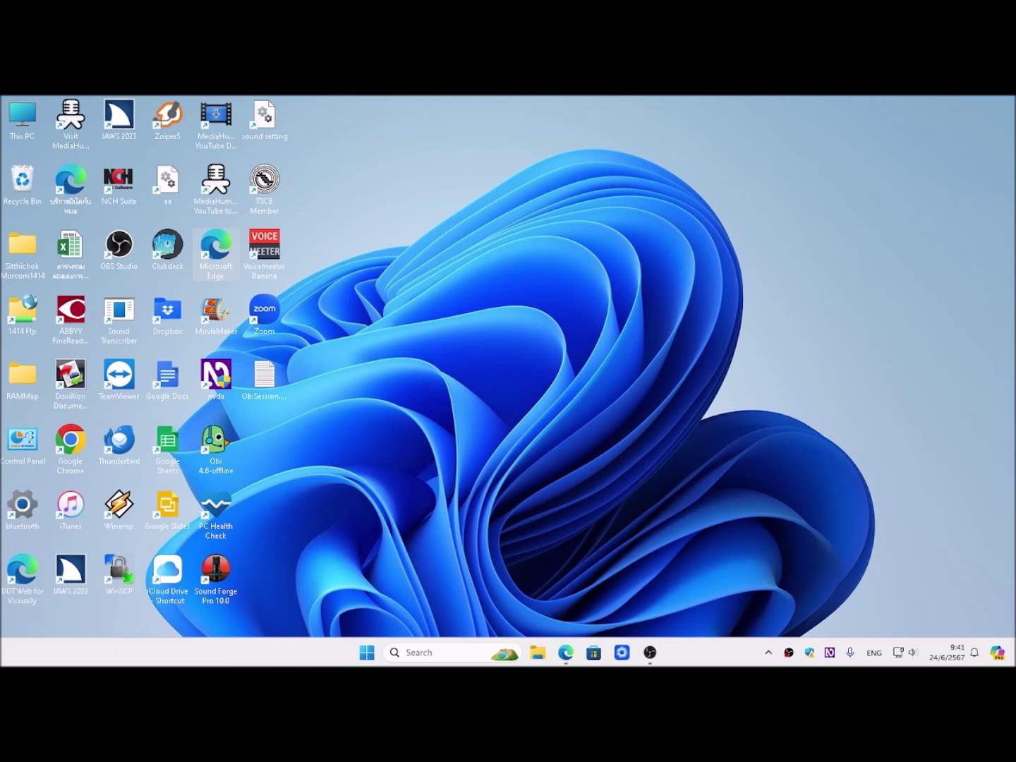
# - Check NVDA for a program update and close the update dialog
pyautogui.press('Insert+n')
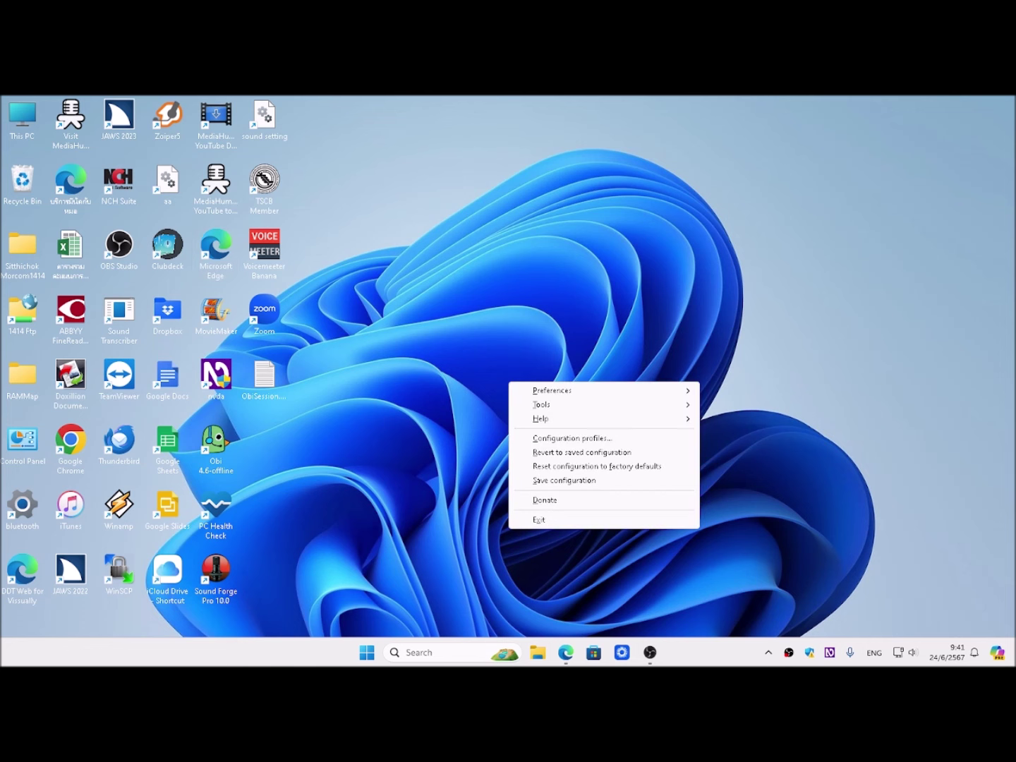
pyautogui.press('Down')
pyautogui.press('Down')
pyautogui.press('Down')
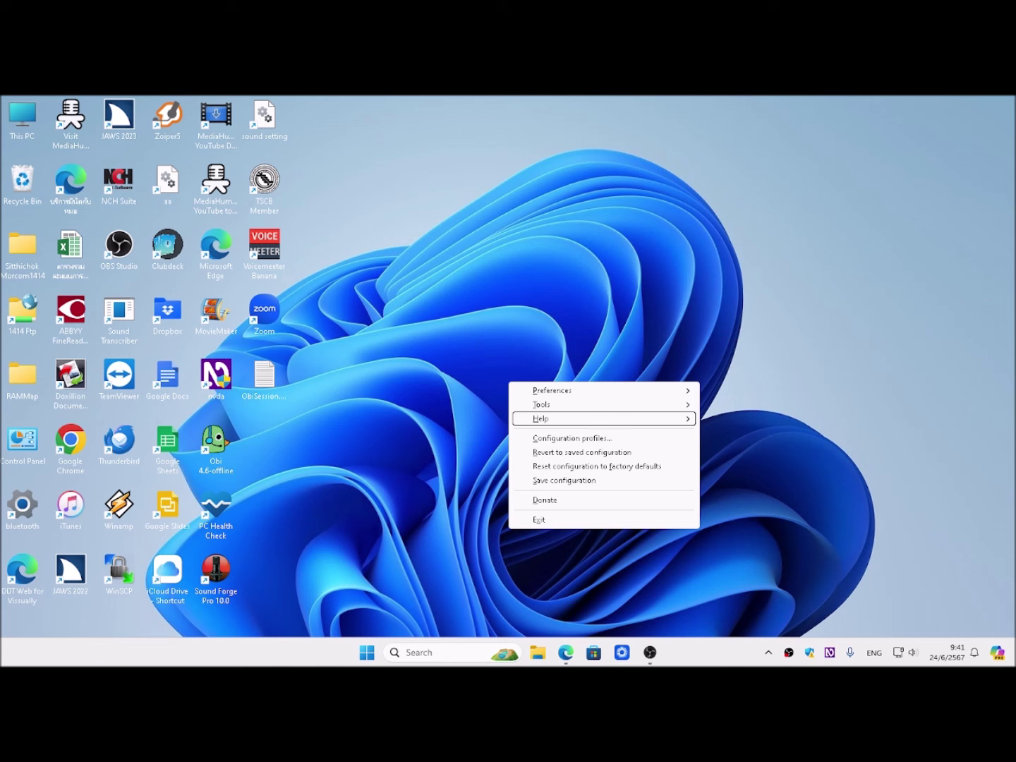
pyautogui.press('Right')
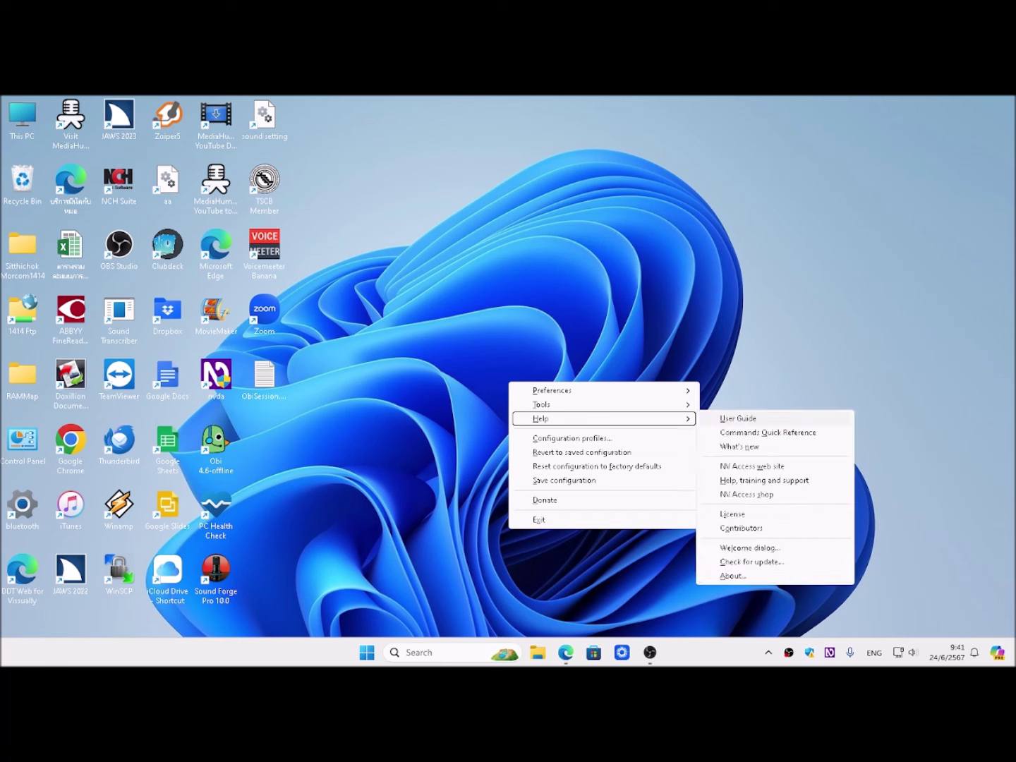
pyautogui.press('Up')
pyautogui.press('Up')
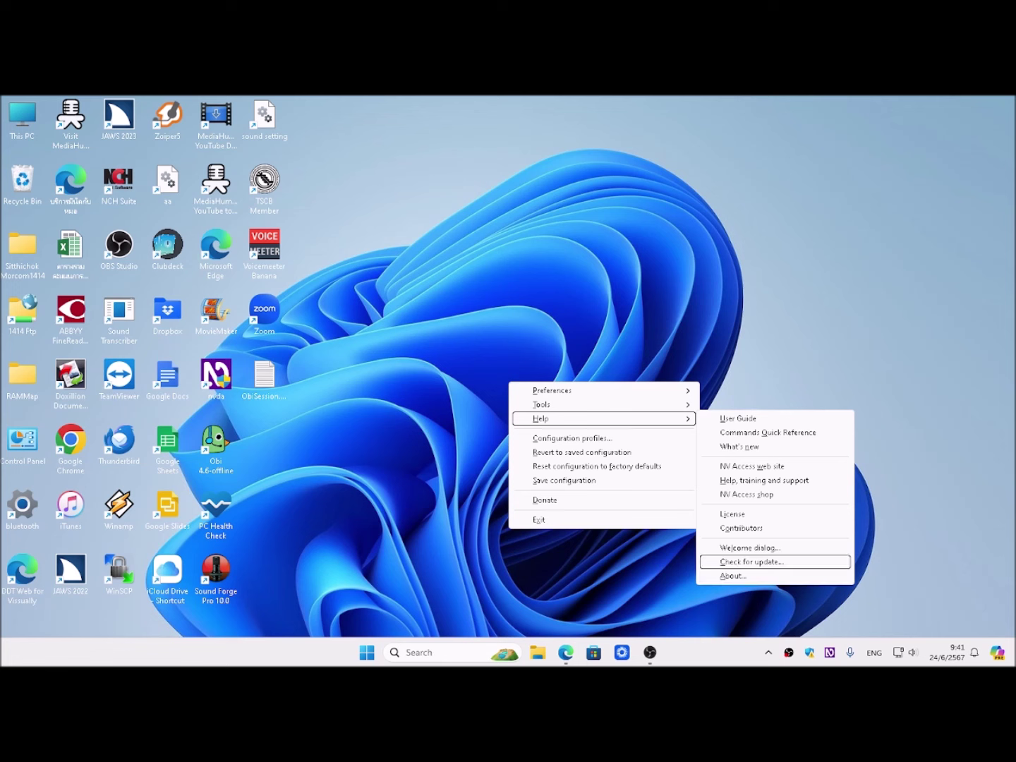
pyautogui.press('Return')
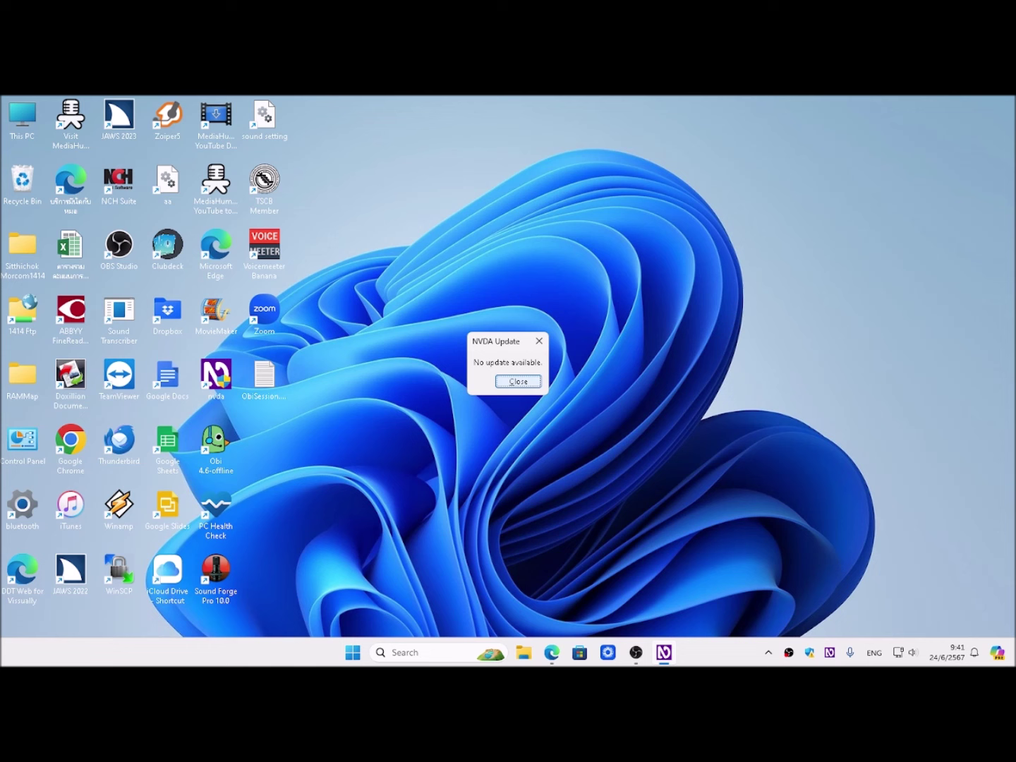
pyautogui.press('Return')
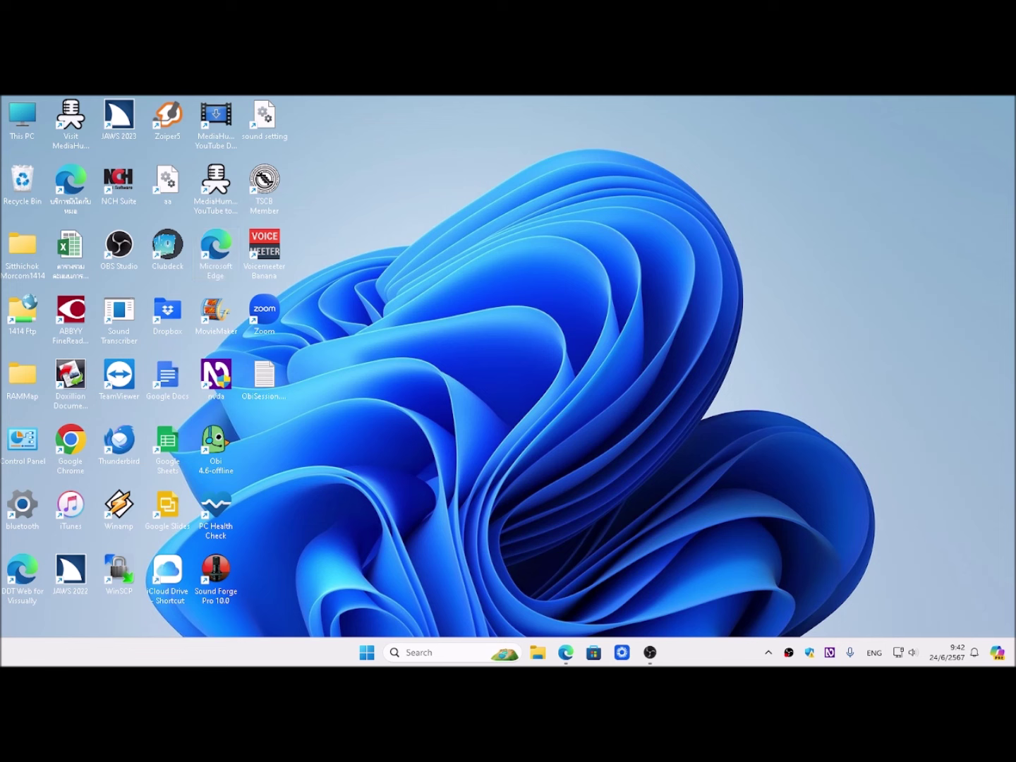
# - Set NVDA's speech synthesizer to Microsoft Speech API version 5
pyautogui.press('ctrl+Insert+s')
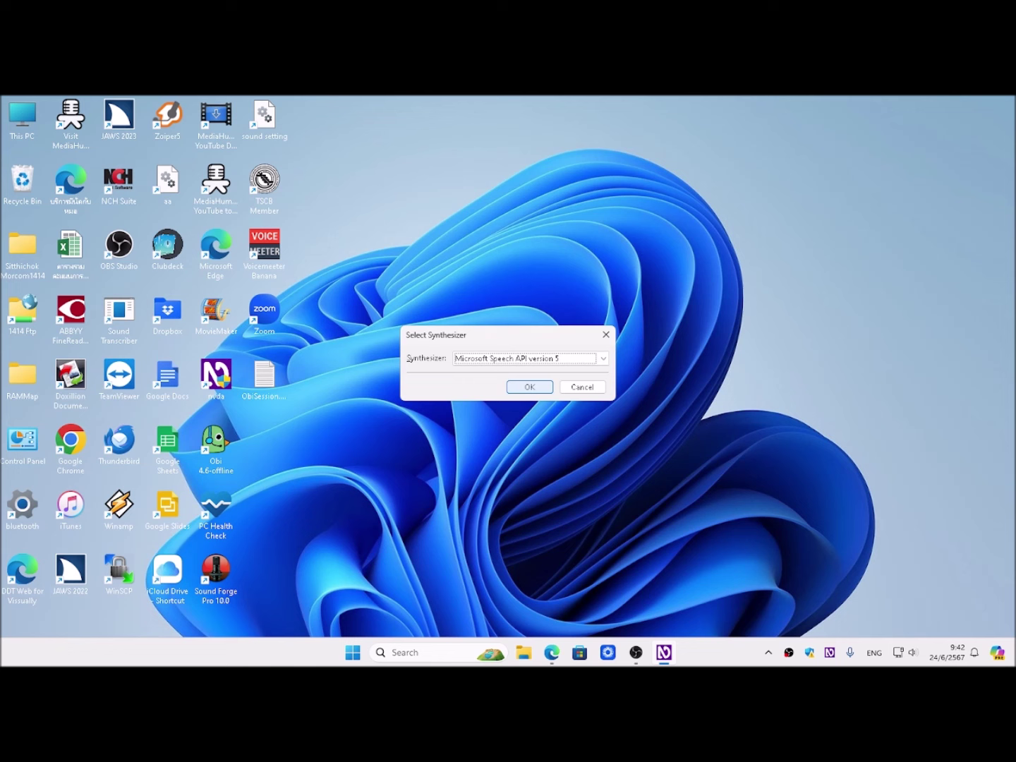
pyautogui.press('Down')
pyautogui.press('Down')
pyautogui.press('Return')
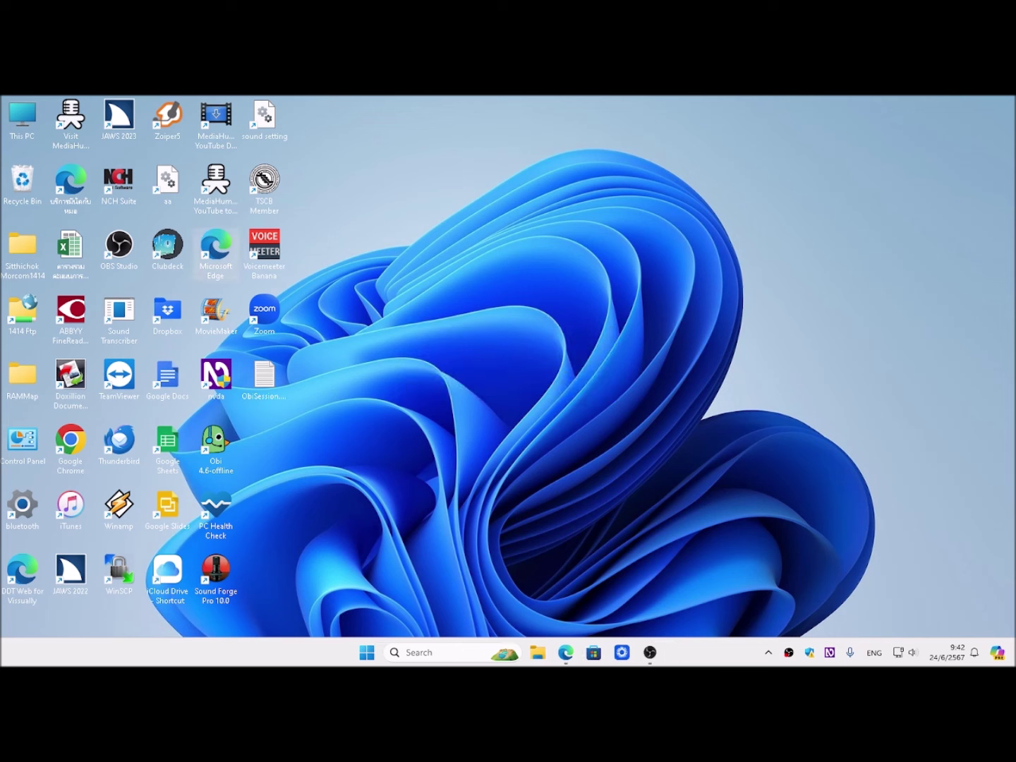
pyautogui.hotkey('alt', 'shift')
pyautogui.hotkey('alt', 'shift')
pyautogui.press('ctrl+Insert+s')
pyautogui.press('Up')
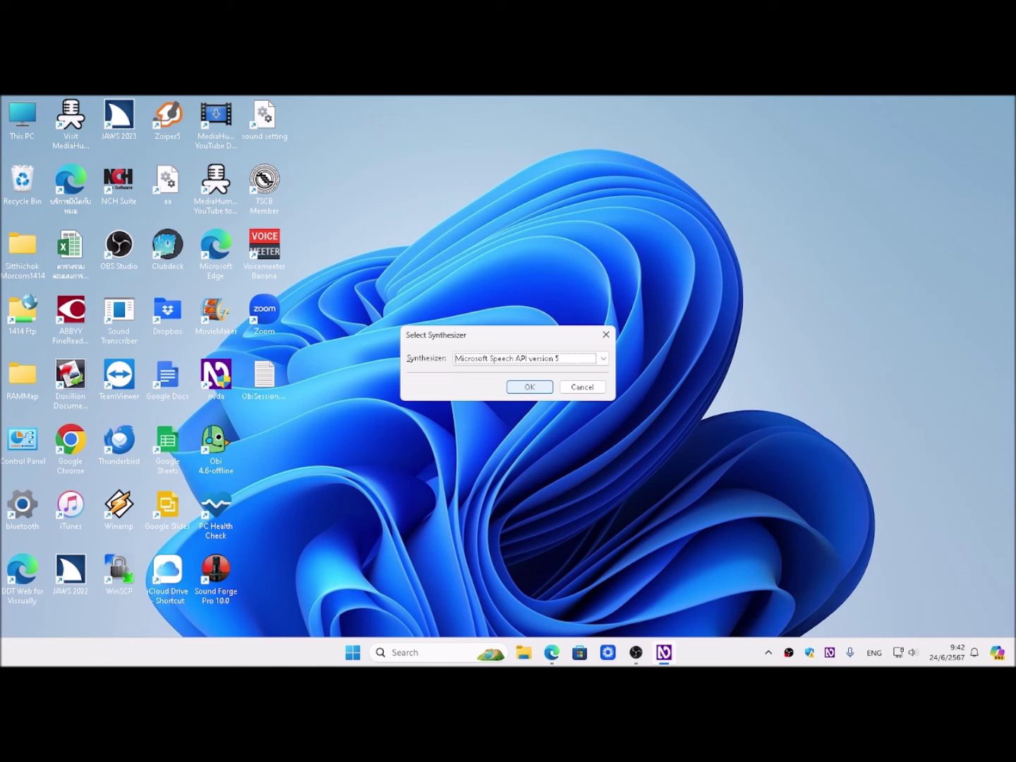
pyautogui.press('Return')
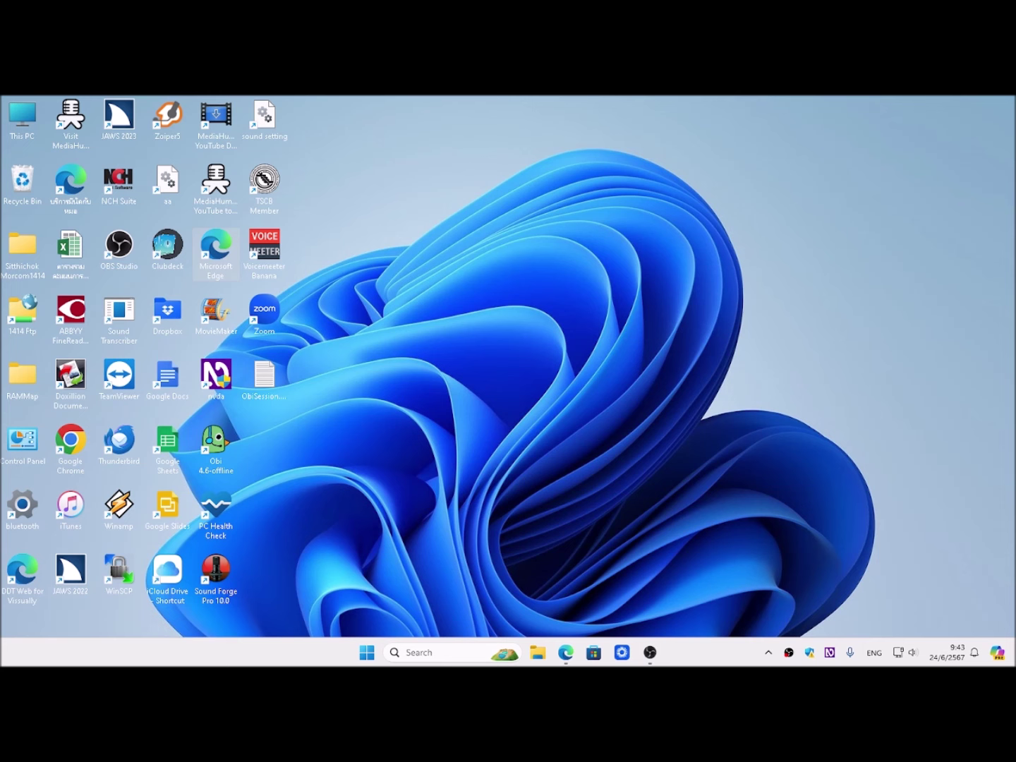
# - Try several Microsoft voices, including Themba, Mattias, Marta and David, in NVDA's speech settings and confirm the PPA voice
pyautogui.press('ctrl+Insert+v')
pyautogui.click(580, 278)
pyautogui.press('Tab')
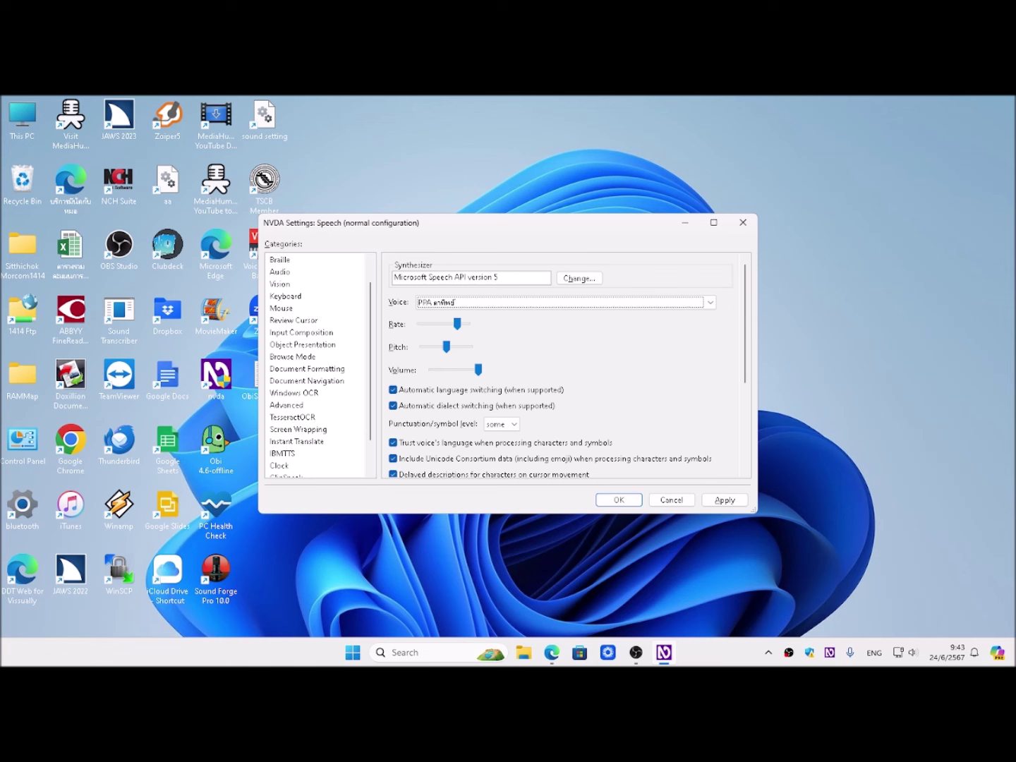
pyautogui.press('Up')
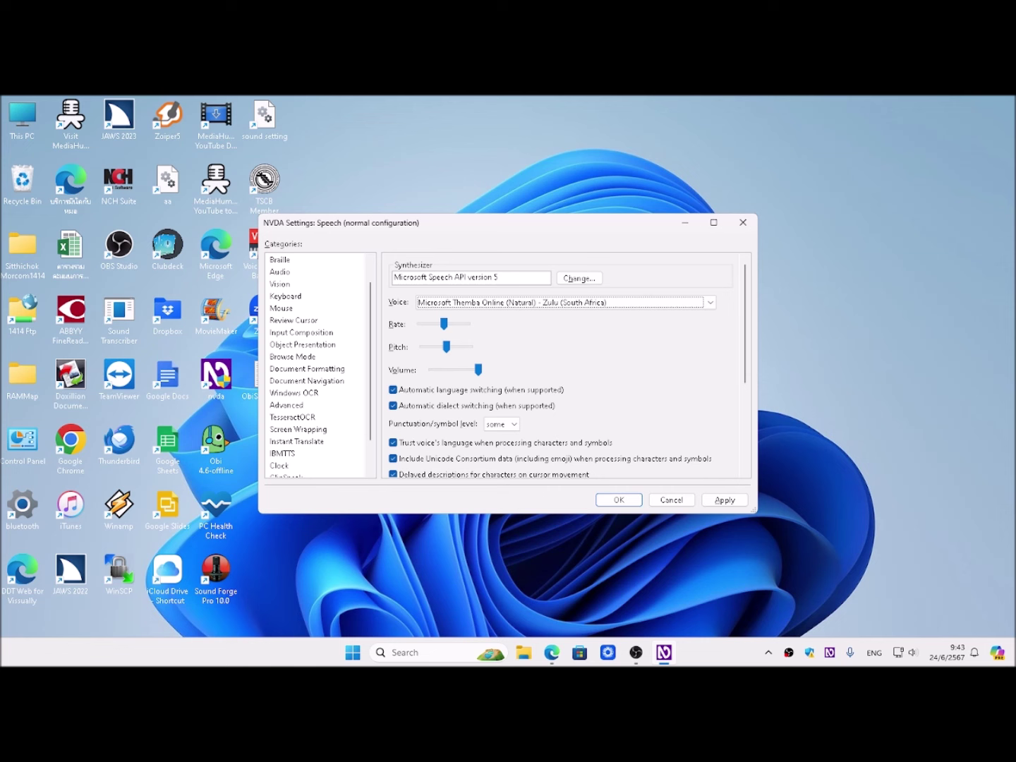
pyautogui.press('Up')
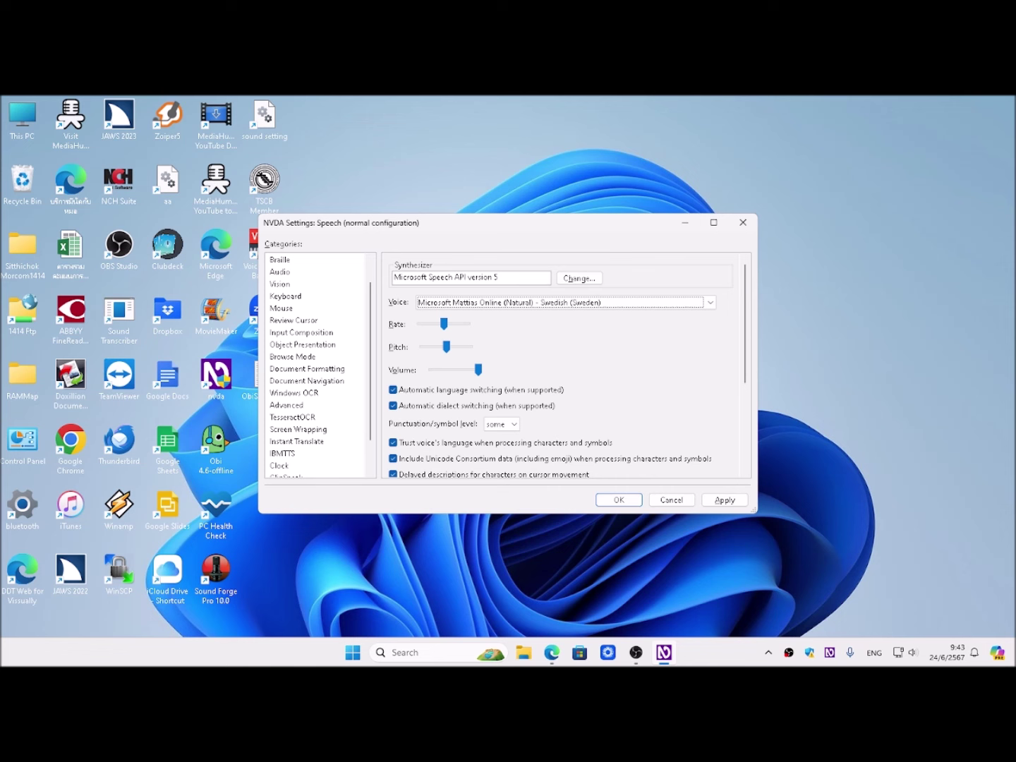
pyautogui.press('Up')
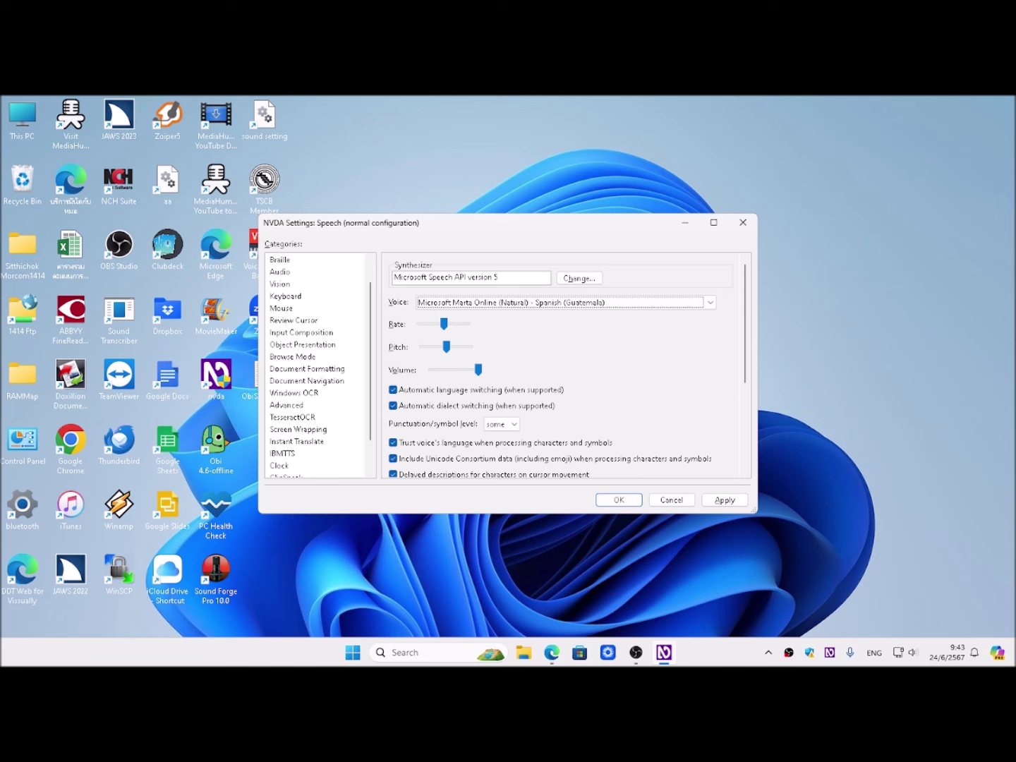
pyautogui.press('Up')
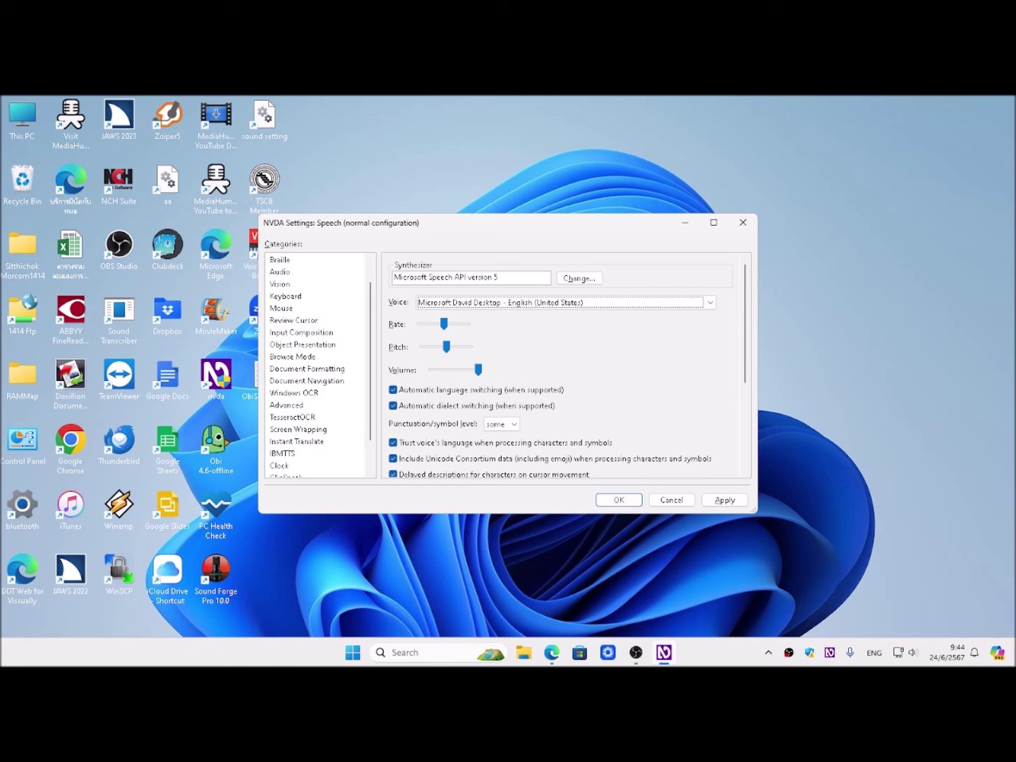
pyautogui.press('Down')
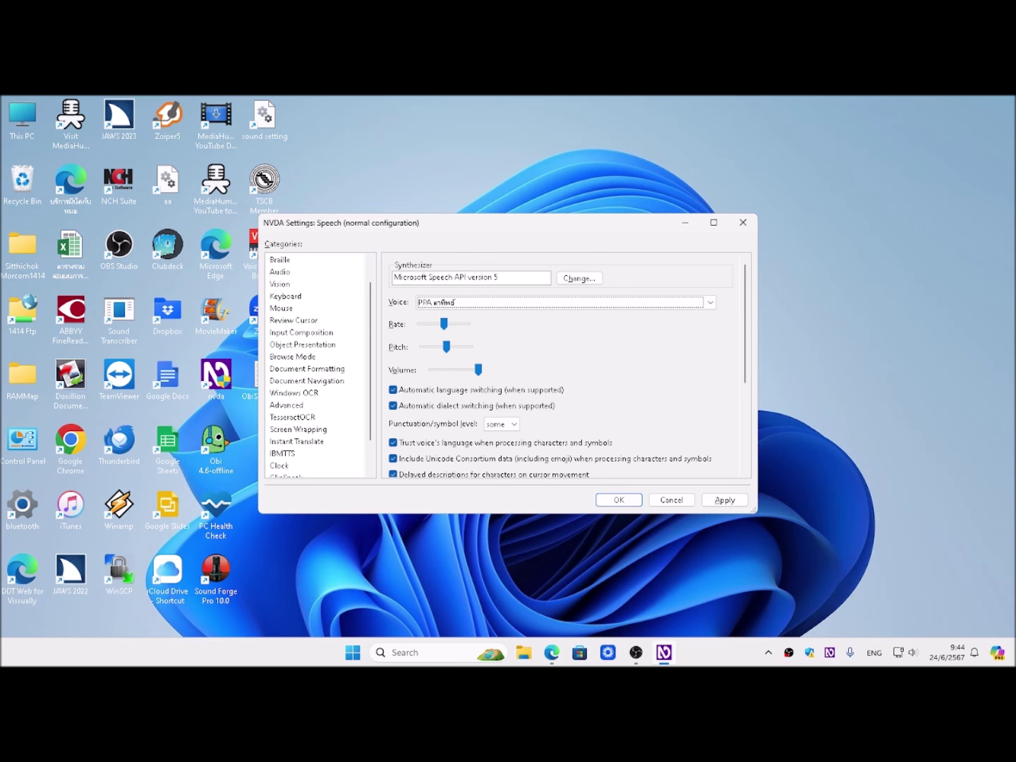
pyautogui.press('Return')
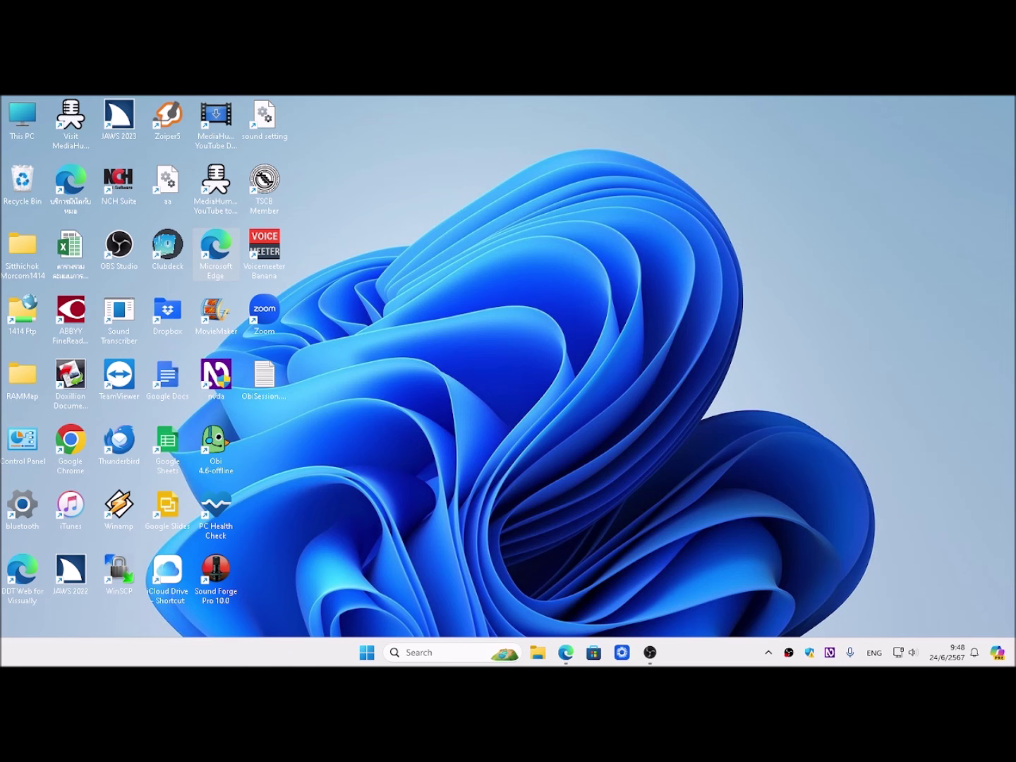
# - Open NVDA's Add-on Store to the list of installed add-ons
pyautogui.press('Insert+n')
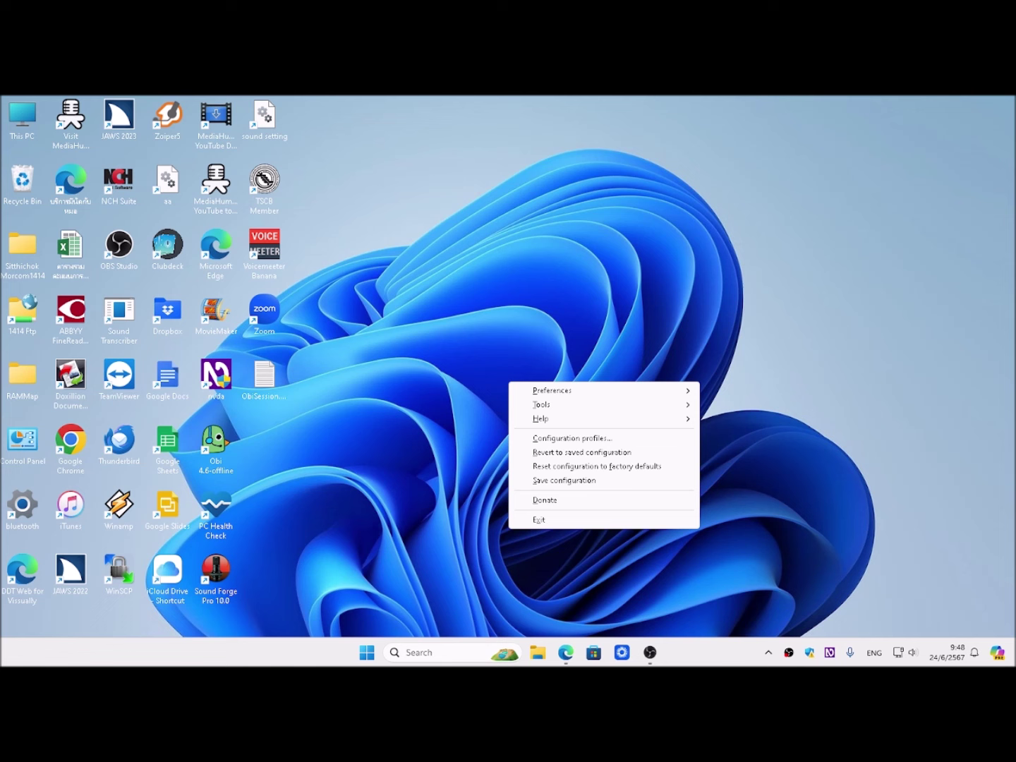
pyautogui.press('t')
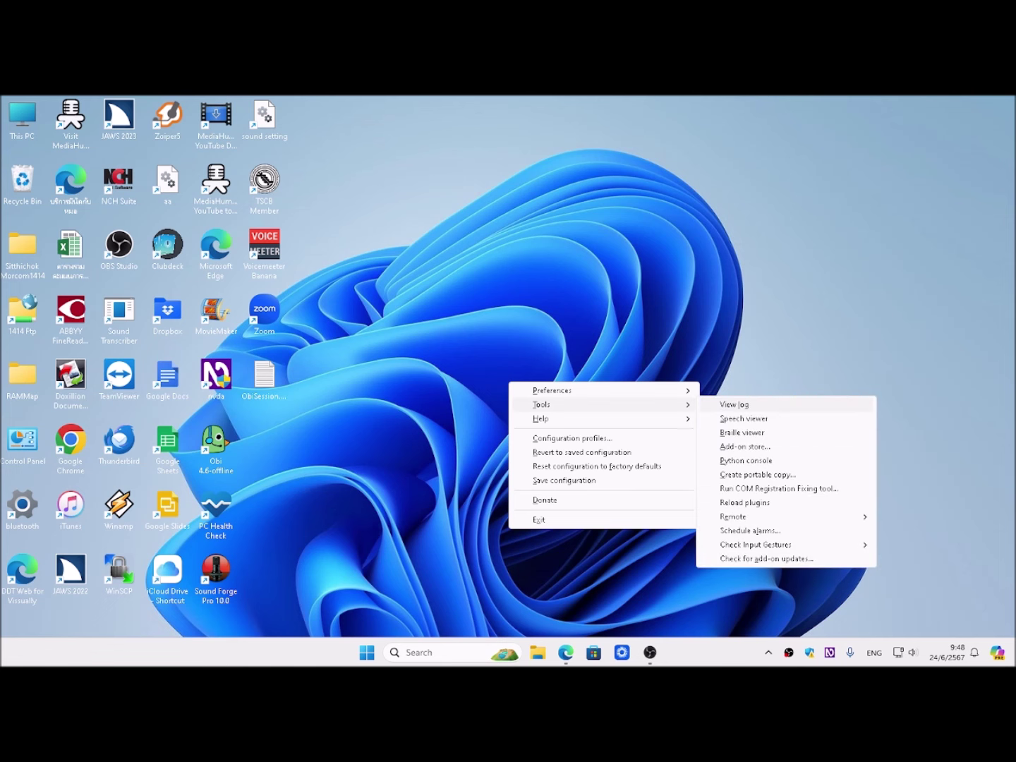
pyautogui.press('a')
pyautogui.press('Return')
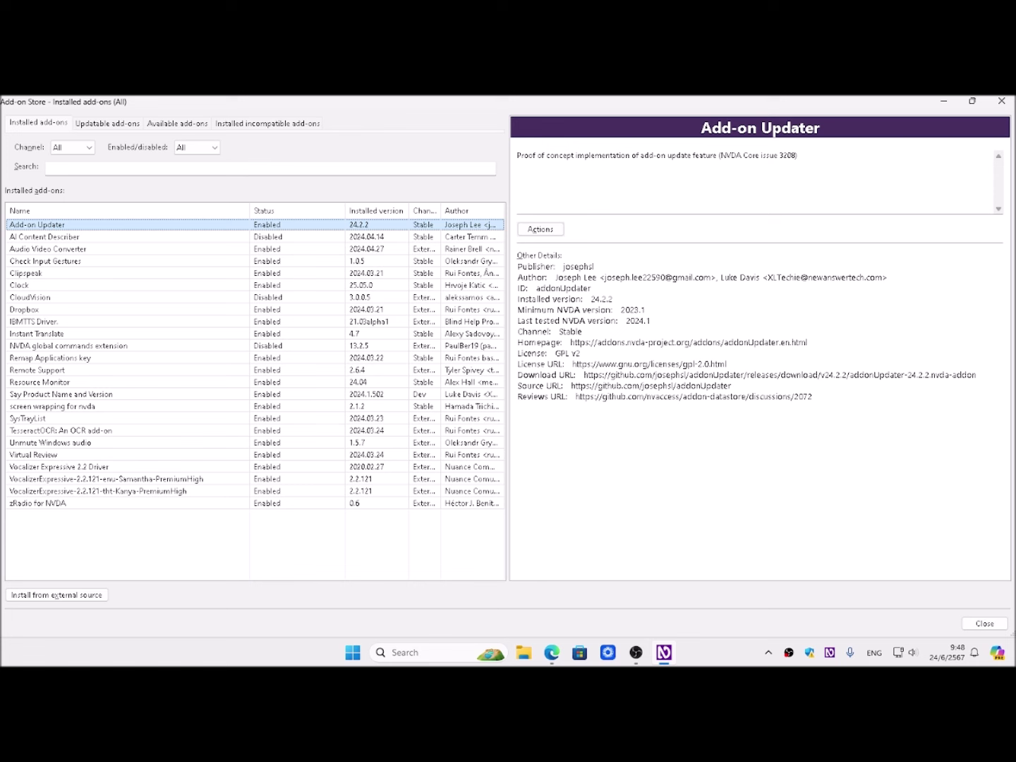
# - Go through the installed add-ons starting with S and select Say Product Name and Version
pyautogui.press('s')
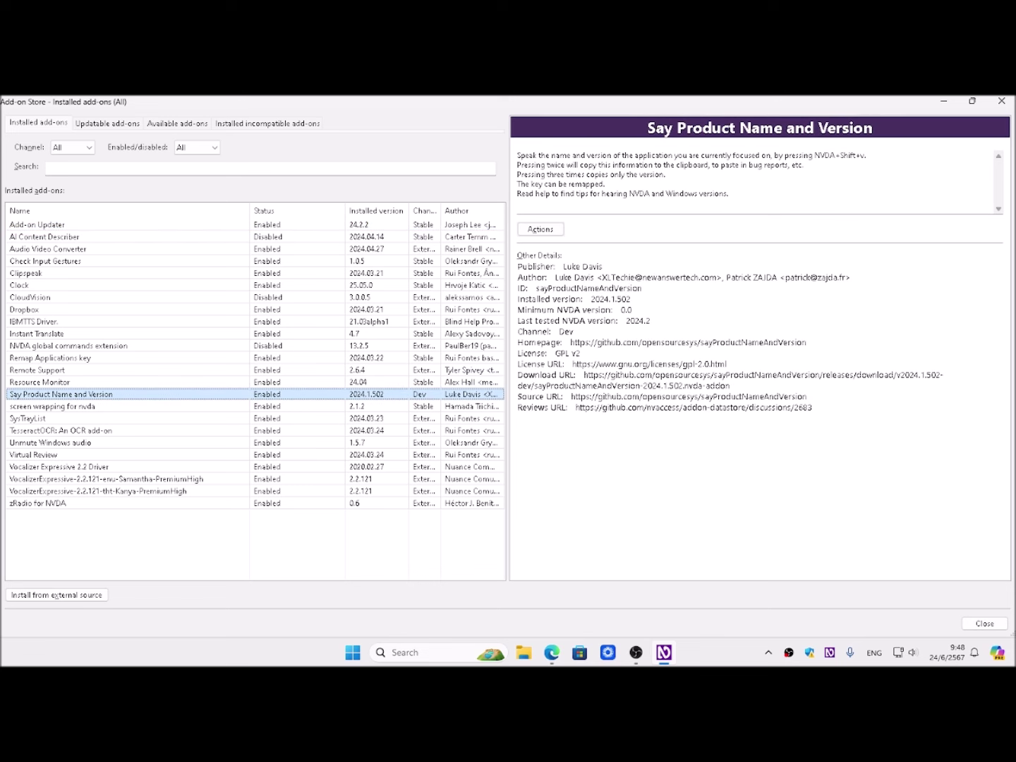
pyautogui.press('s')
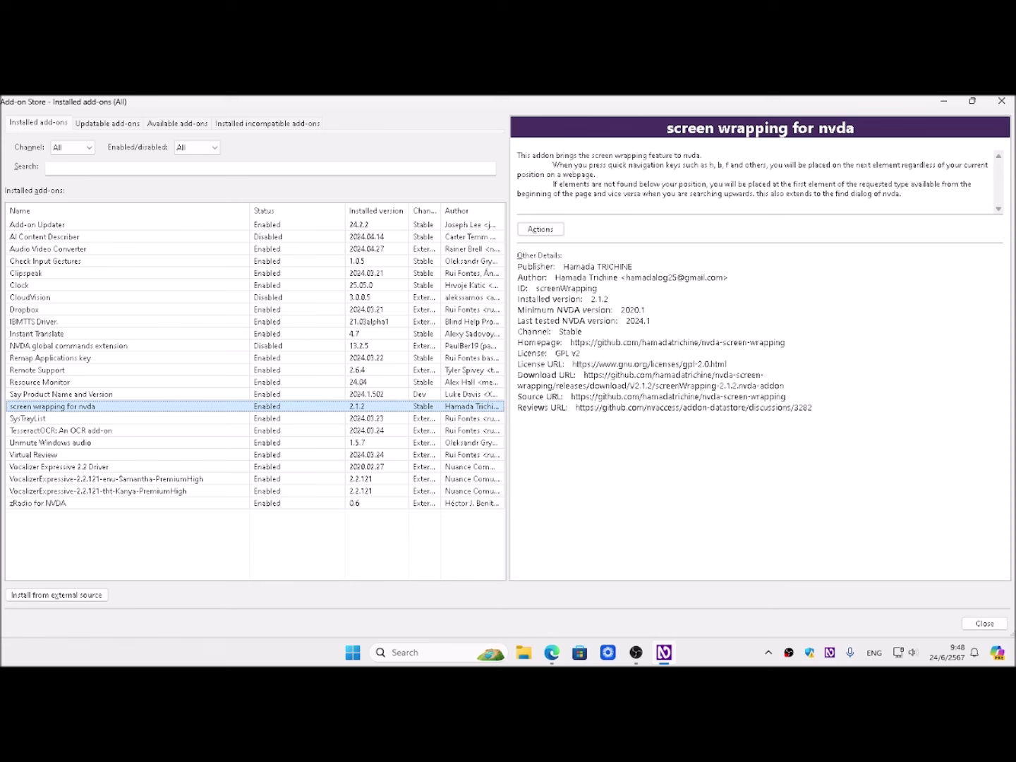
pyautogui.press('s')
pyautogui.press('s')
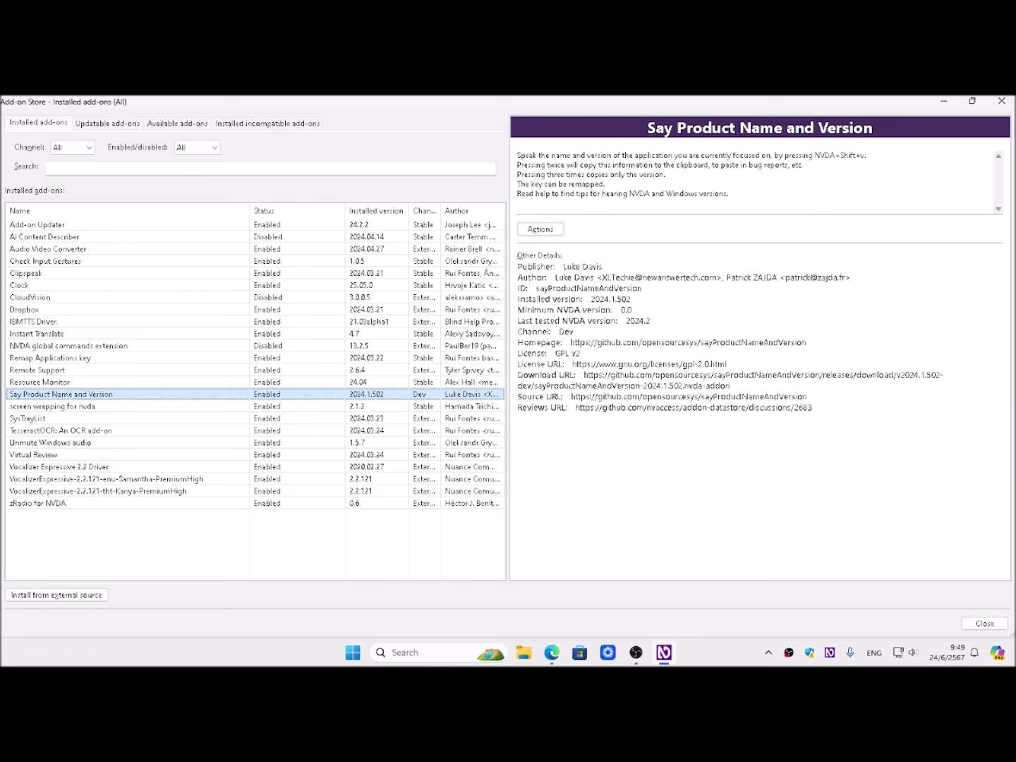
pyautogui.press('Up')
pyautogui.press('Down')
# - Review the available actions for the Say Product Name and Version add-on without applying any, and close the Add-on Store
pyautogui.press('Menu')
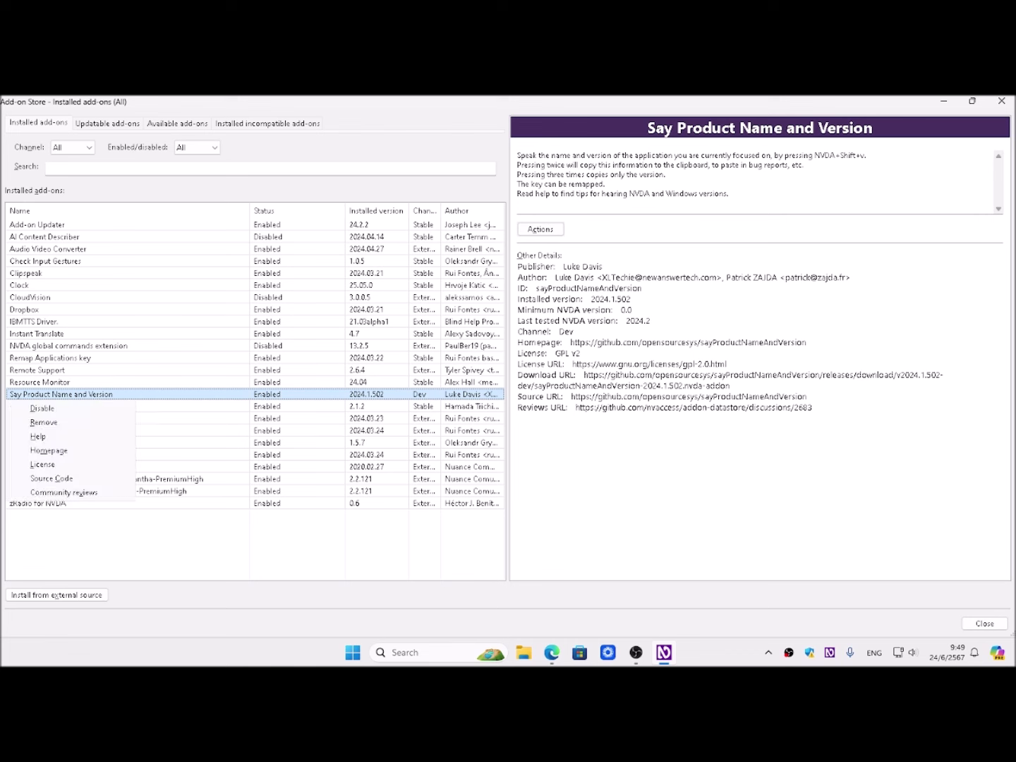
pyautogui.press('Down')
pyautogui.press('Down')
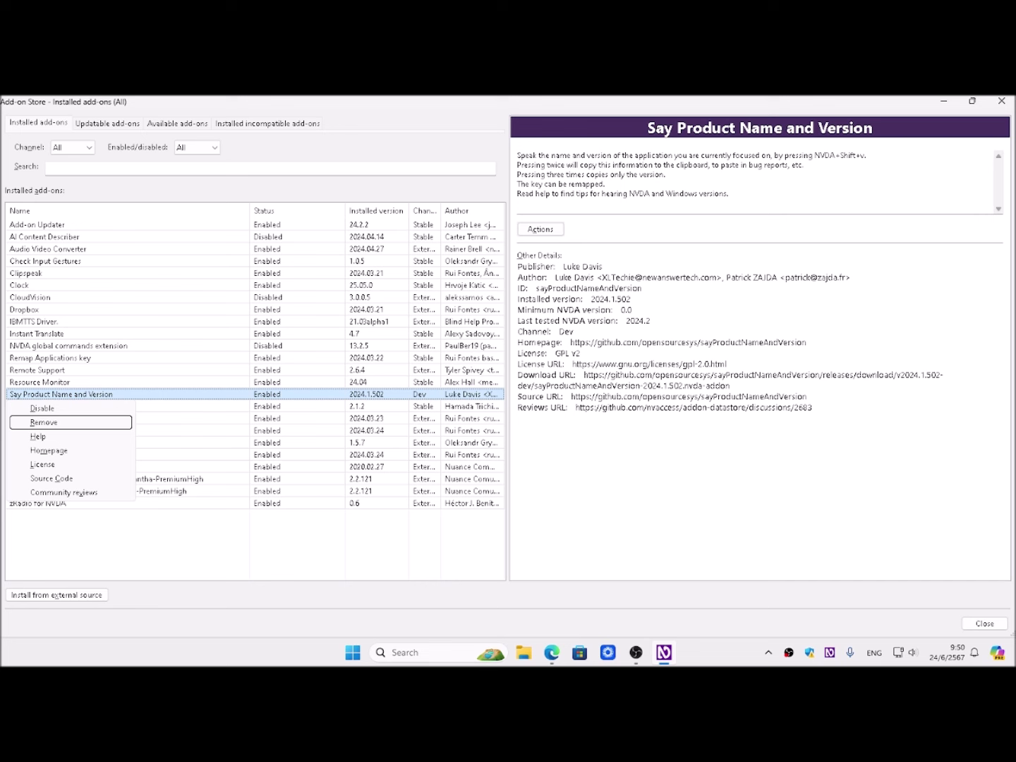
pyautogui.press('Escape')
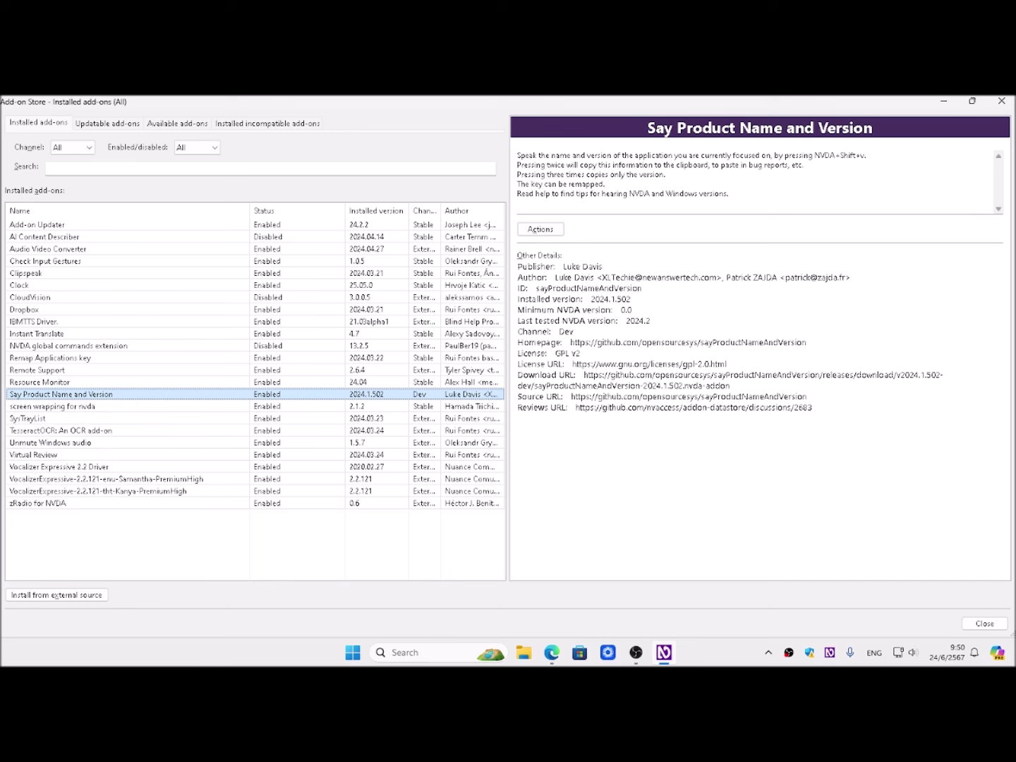
pyautogui.press('Escape')
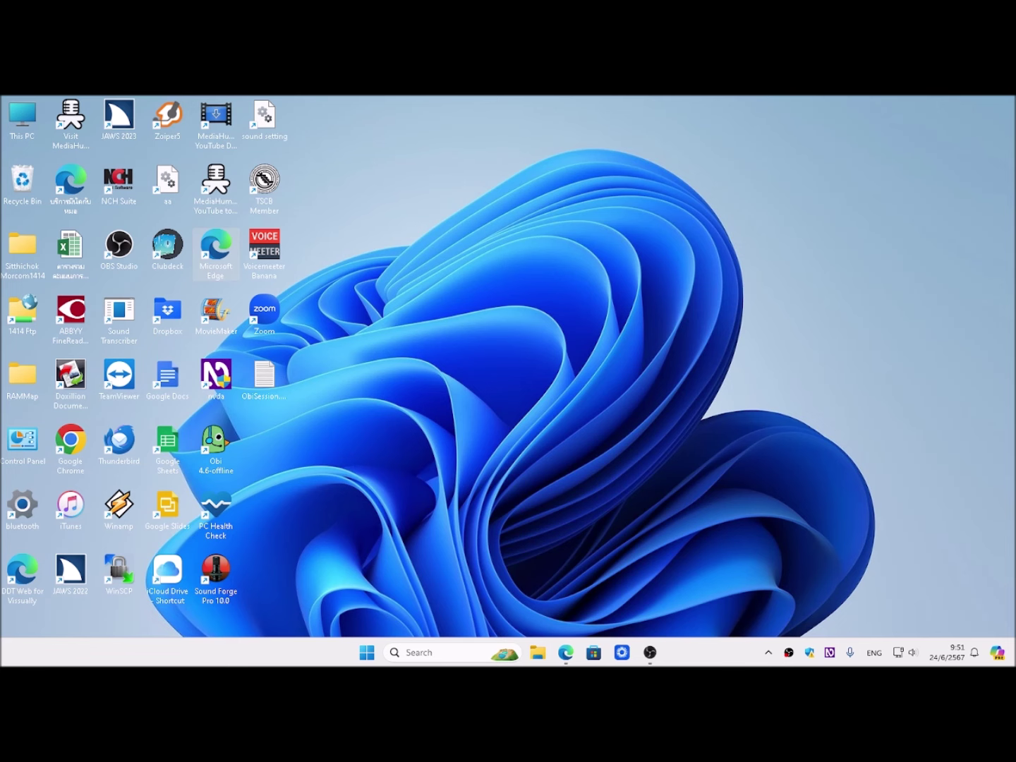
# - Switch to the YouTube video in Microsoft Edge, play it, and pause it at 0:12
pyautogui.hotkey('alt', 'Tab')
pyautogui.hotkey('alt', 'Tab')
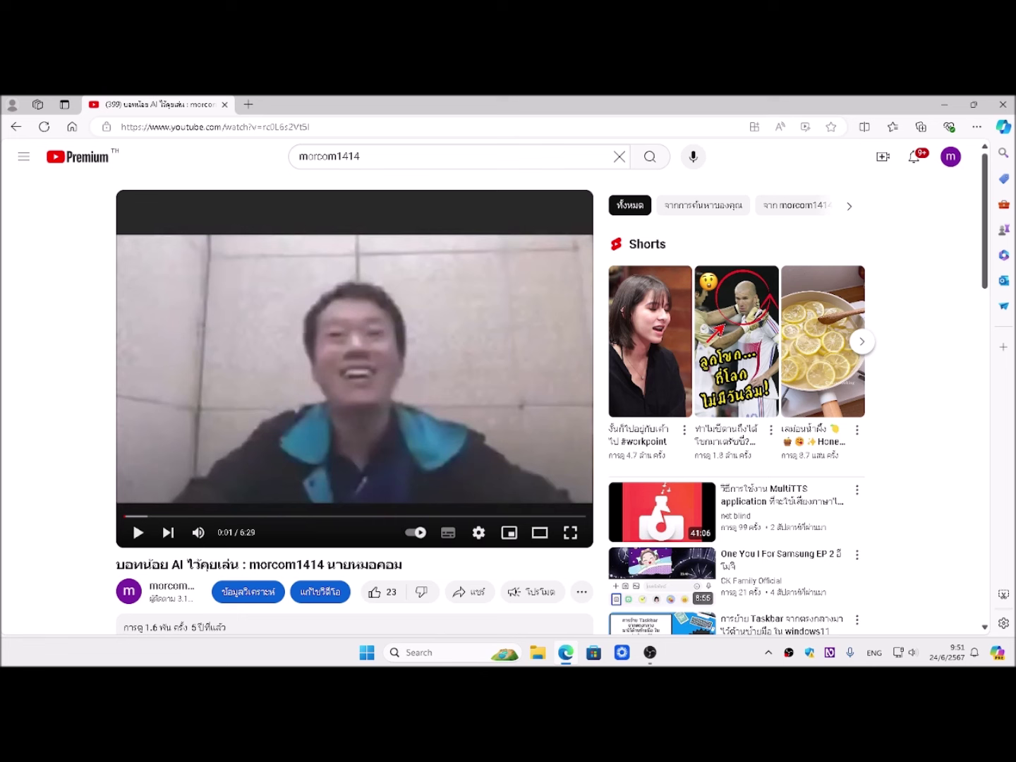
pyautogui.press('space')
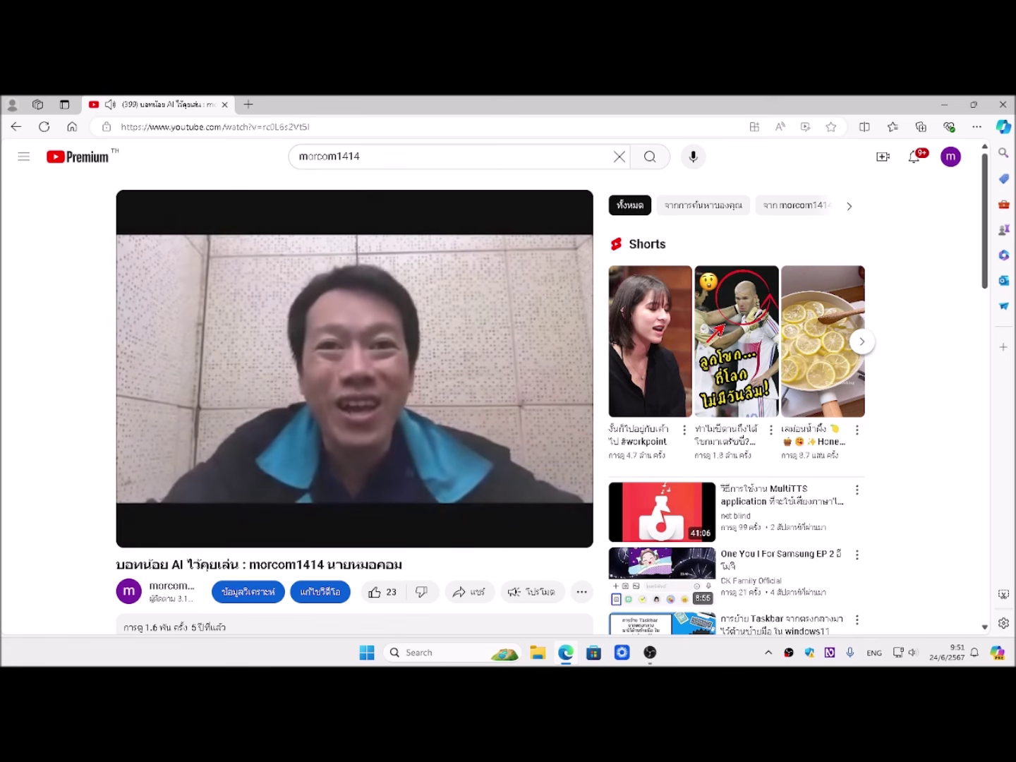
pyautogui.hotkey('alt', 'Tab')
pyautogui.hotkey('alt', 'Tab')
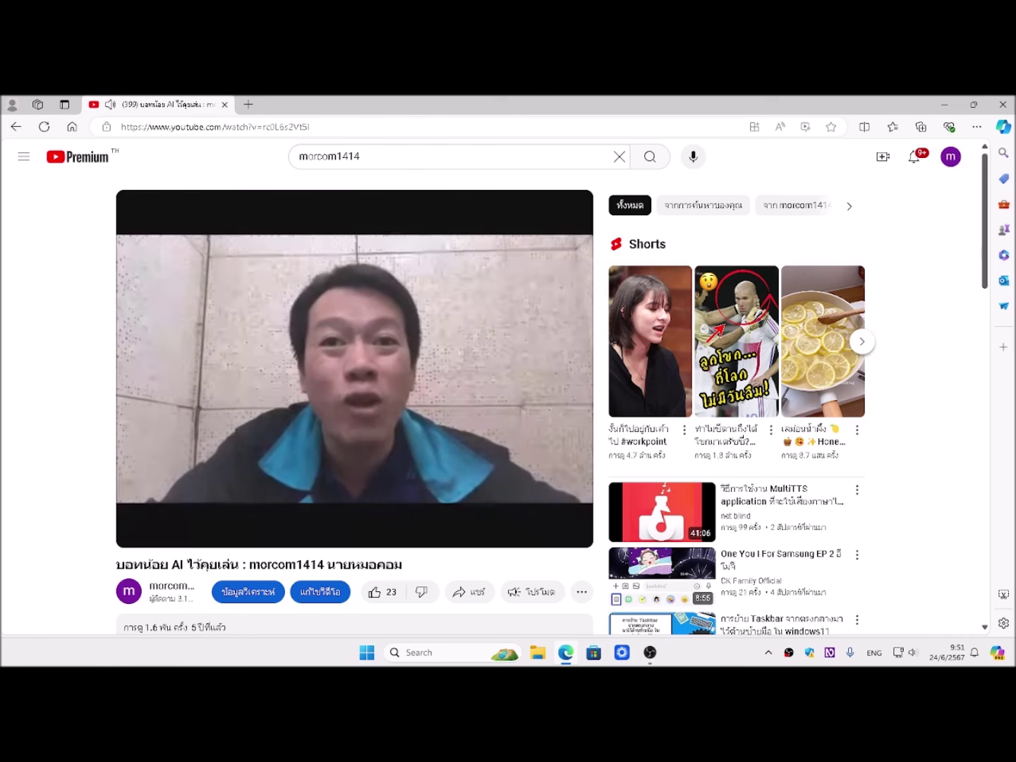
pyautogui.press('space')
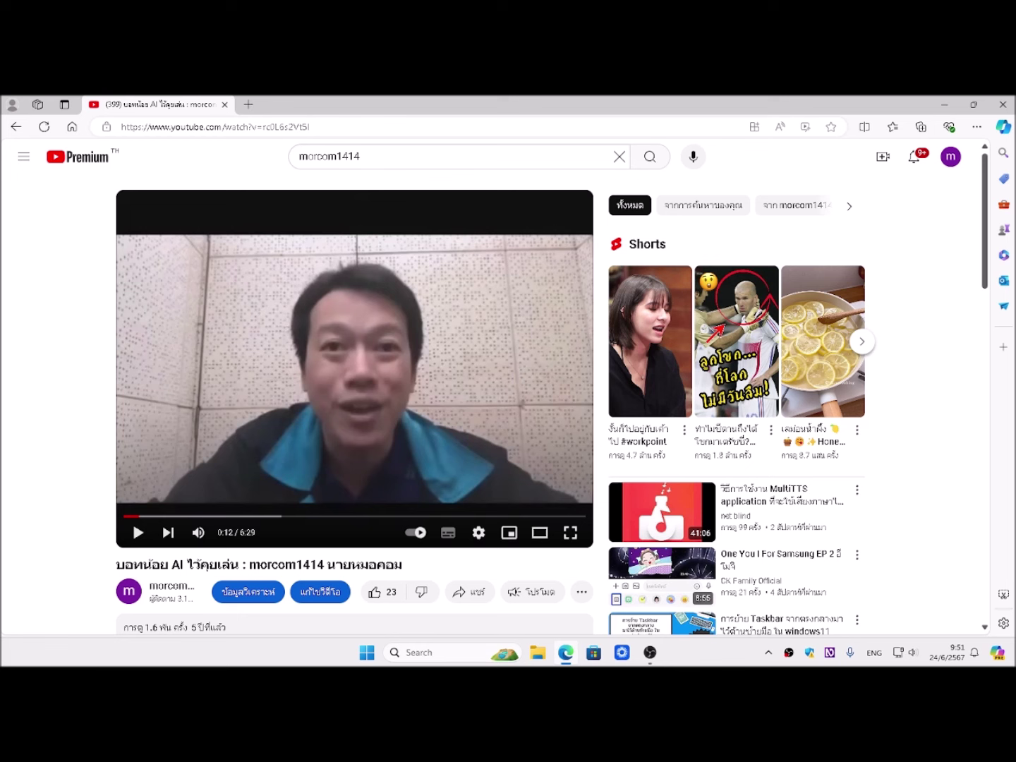
# - Show the desktop and select the Recycle Bin
pyautogui.press('super+d')
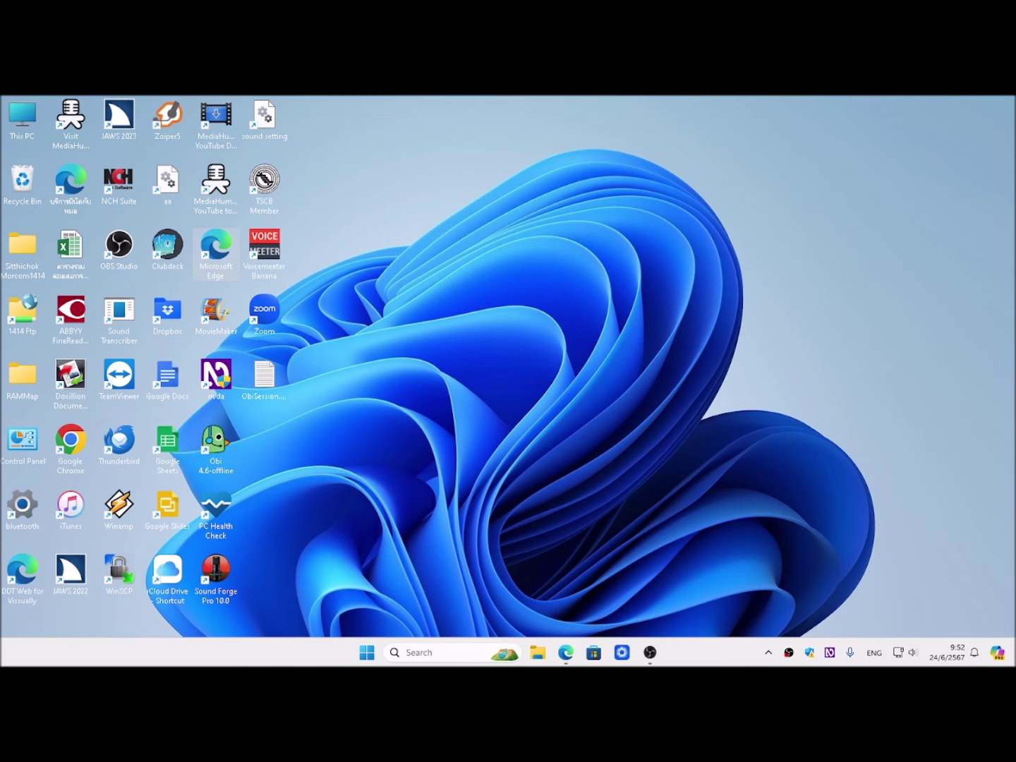
pyautogui.press('Home')
pyautogui.press('Down')
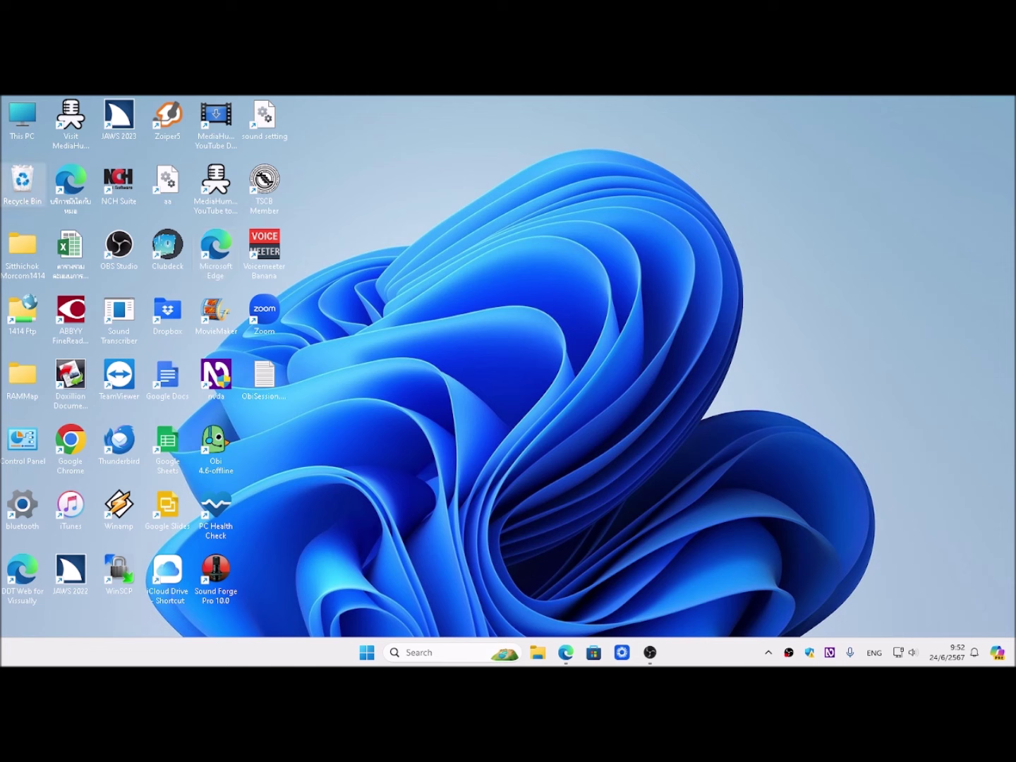
# - Return to the paused YouTube video in Microsoft Edge and resume playback
pyautogui.hotkey('alt', 'Tab')
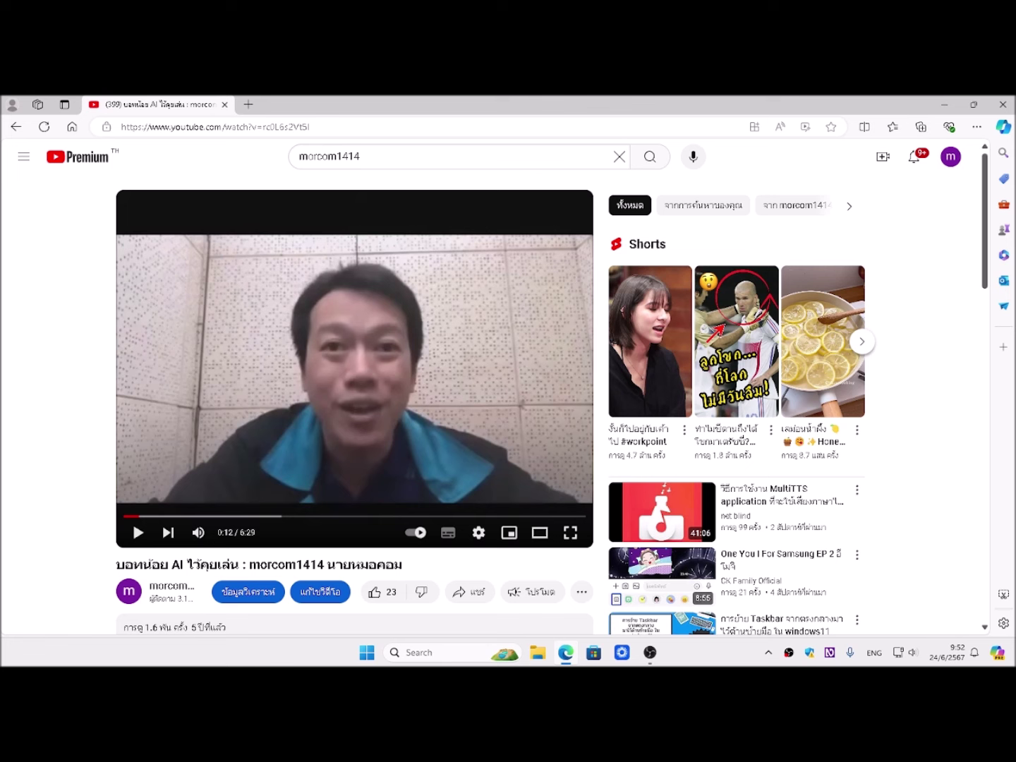
pyautogui.press('space')
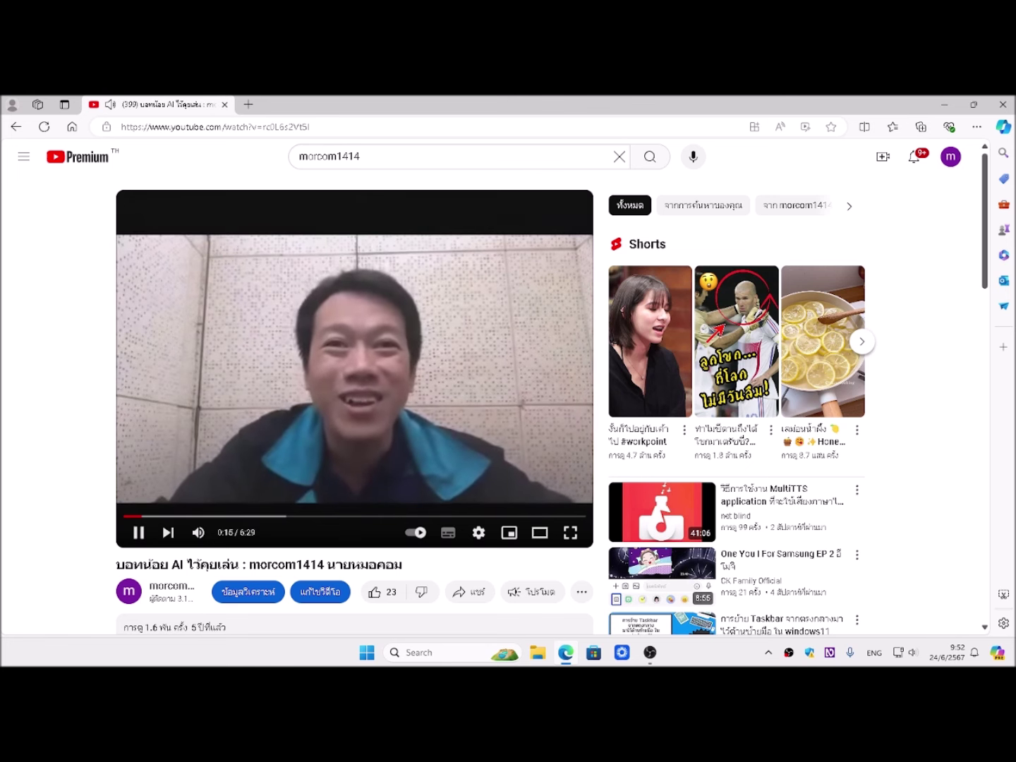
# - Pause the YouTube video at 0:16 and show the desktop
pyautogui.press('space')
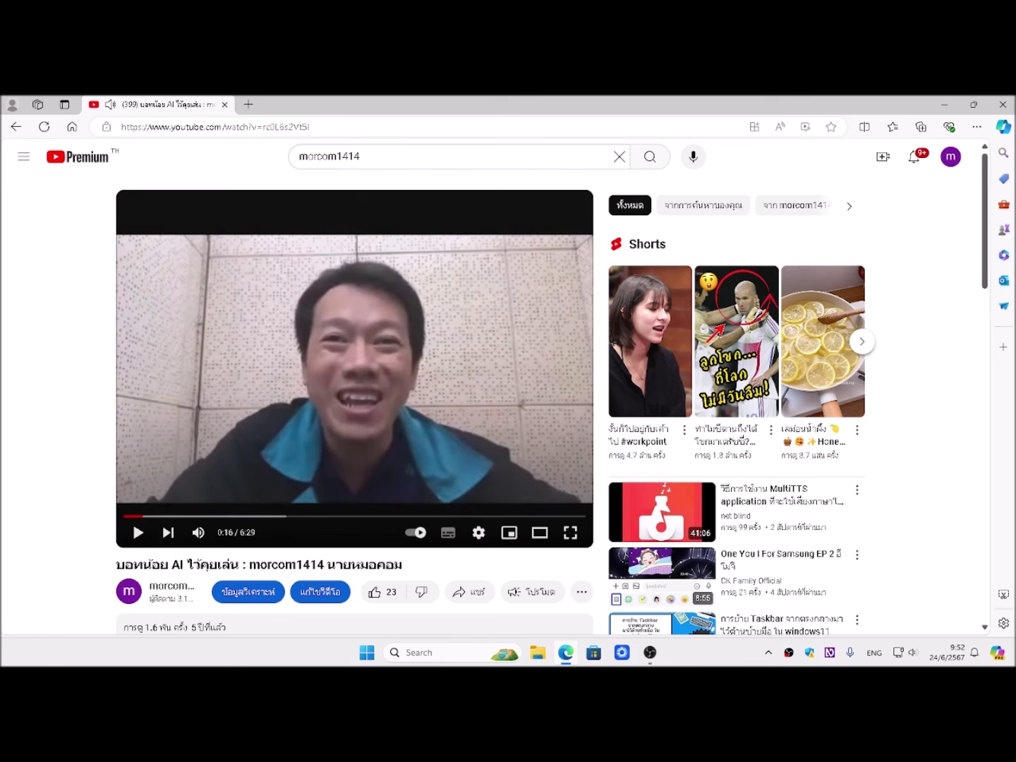
pyautogui.press('super+d')
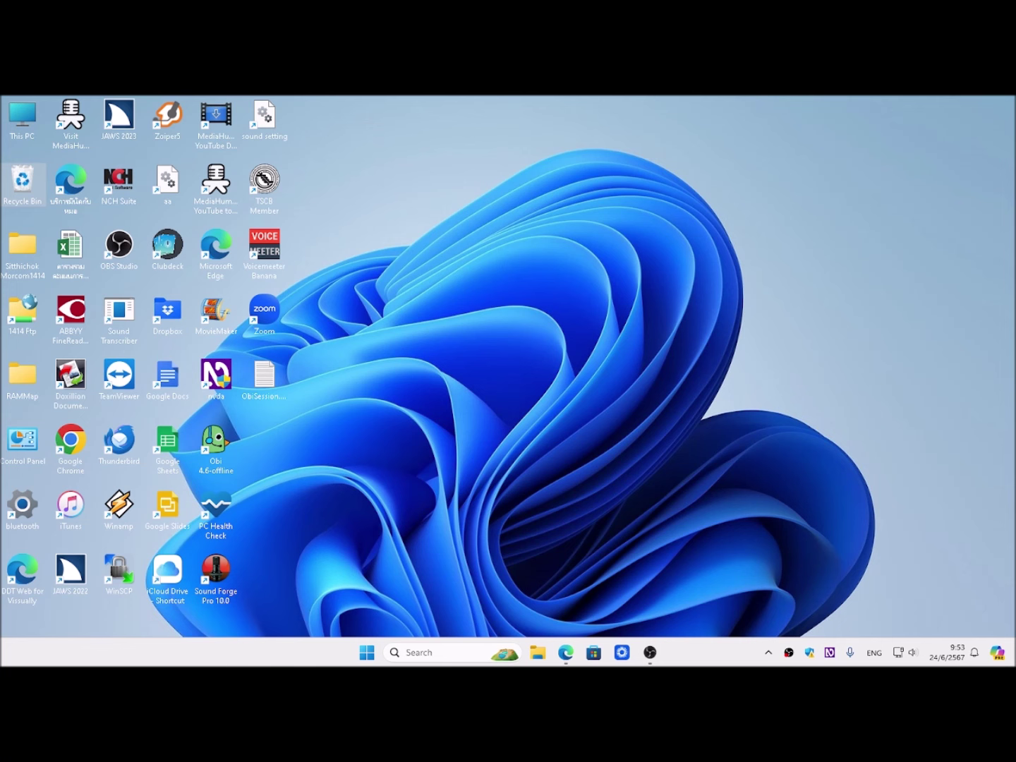
# - Return to the YouTube video in Microsoft Edge, play it until 0:17, pause it, and go back to the desktop
pyautogui.hotkey('alt', 'Tab')
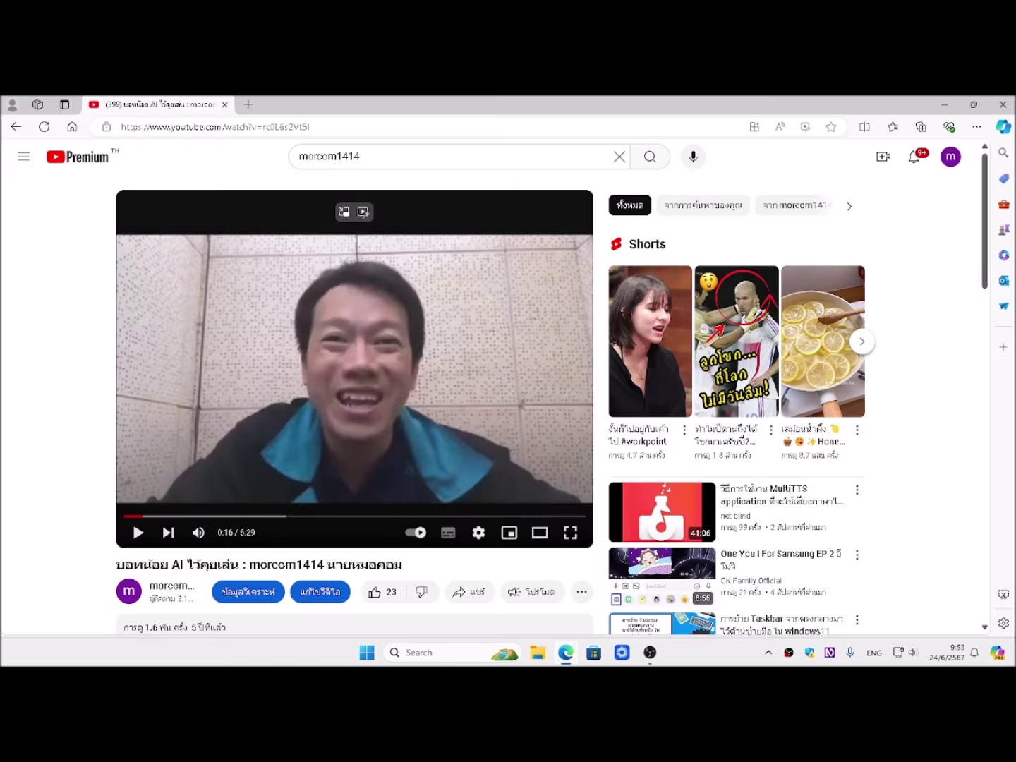
pyautogui.press('space')
pyautogui.press('space')
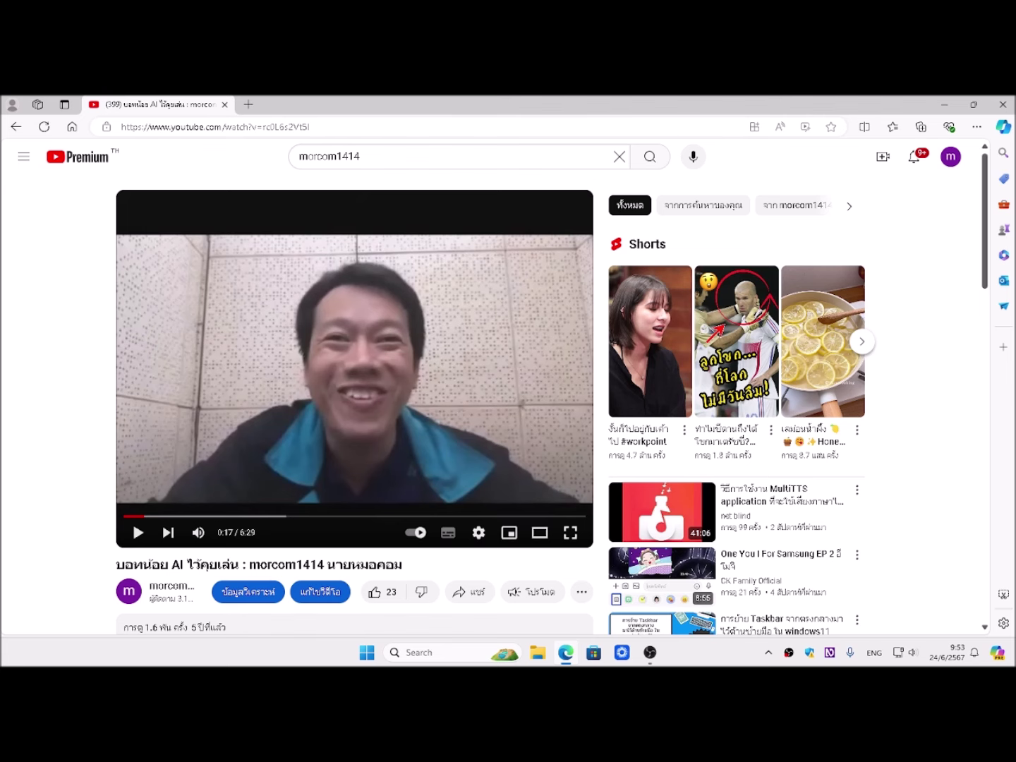
pyautogui.press('super+d')
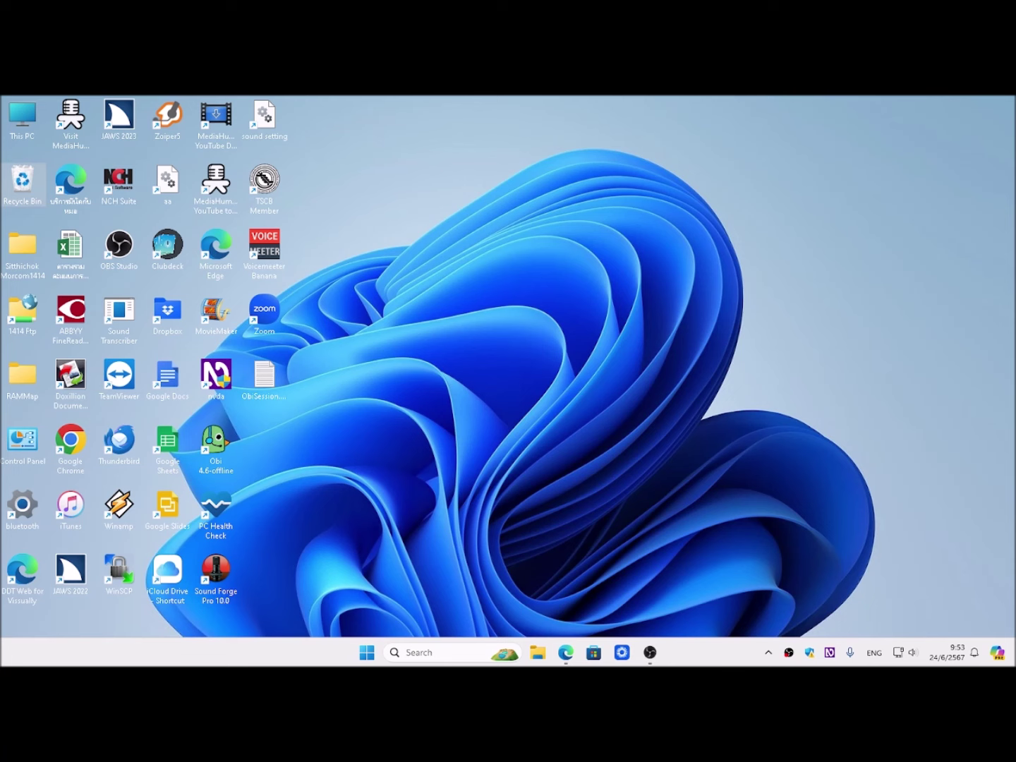
pyautogui.press('super+d')
pyautogui.press('super+d')
# - View the Audio category in the NVDA settings and close the dialog without changing anything
pyautogui.press('Insert+n')
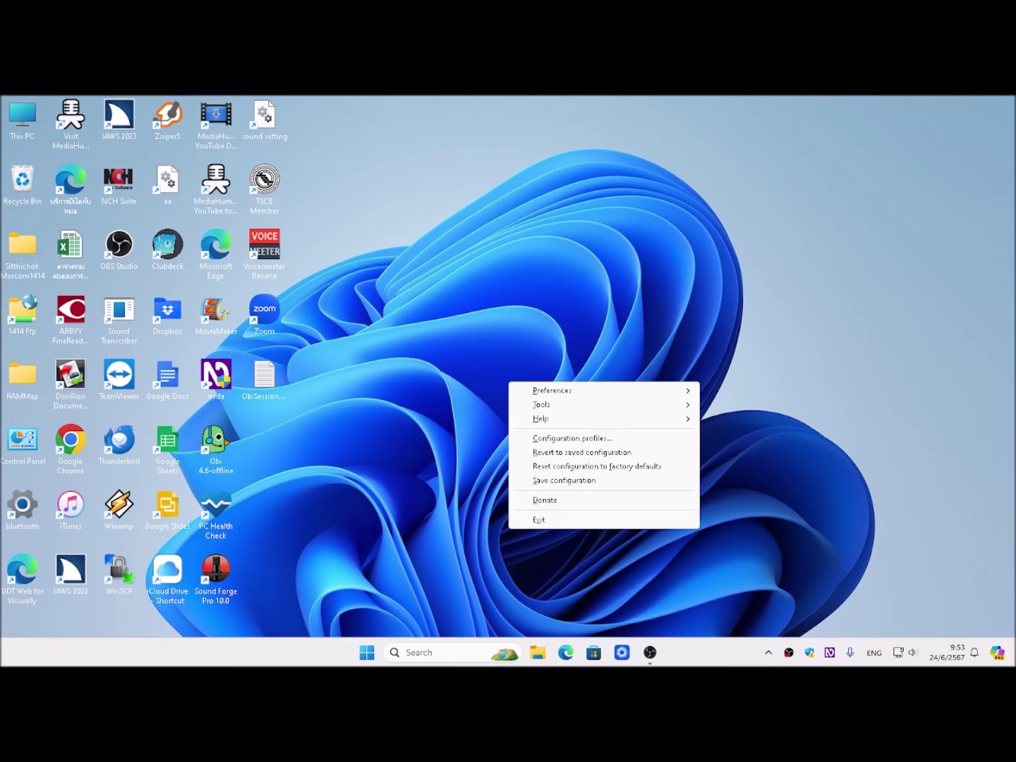
pyautogui.press('Down')
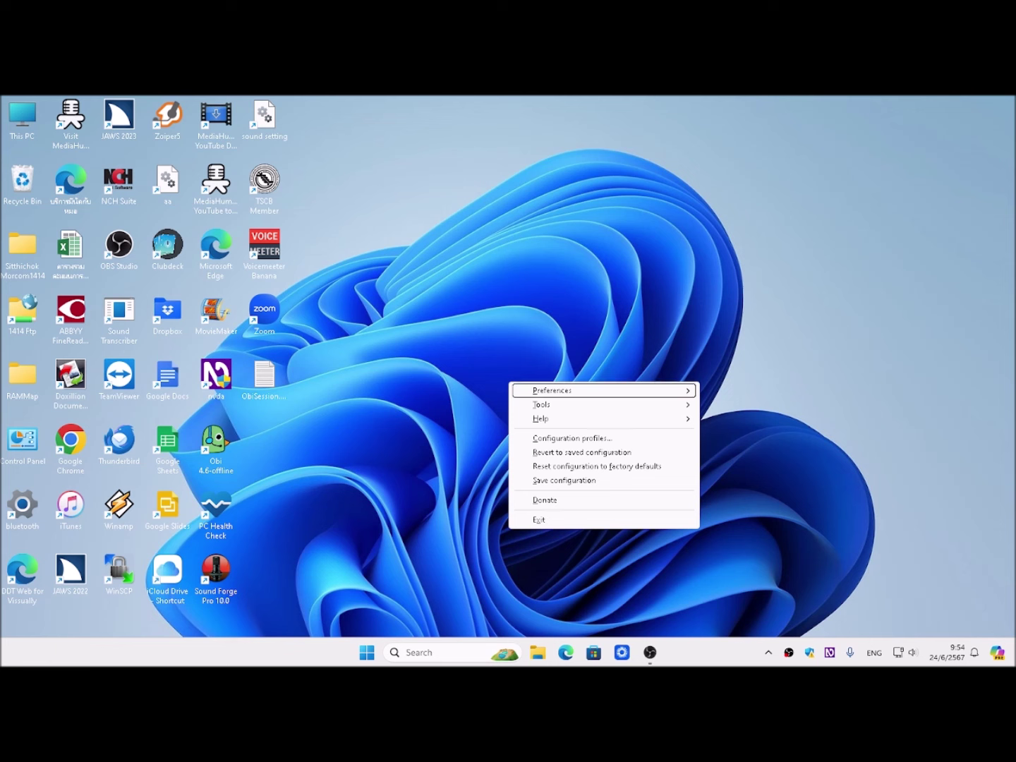
pyautogui.press('Right')
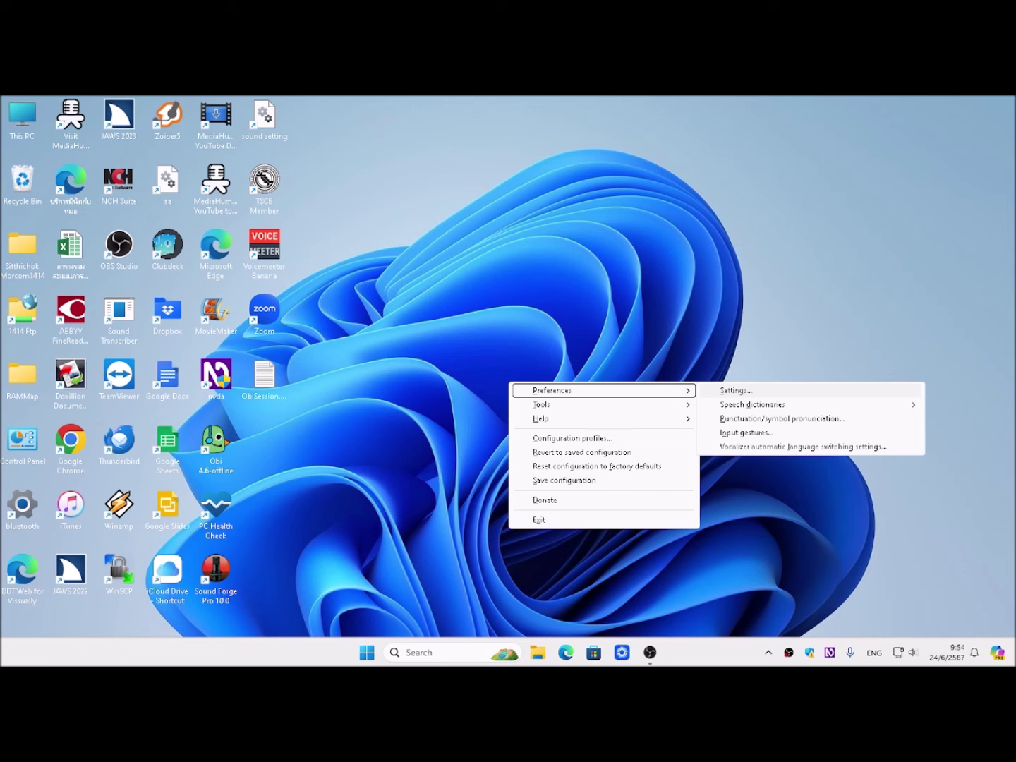
pyautogui.press('Return')
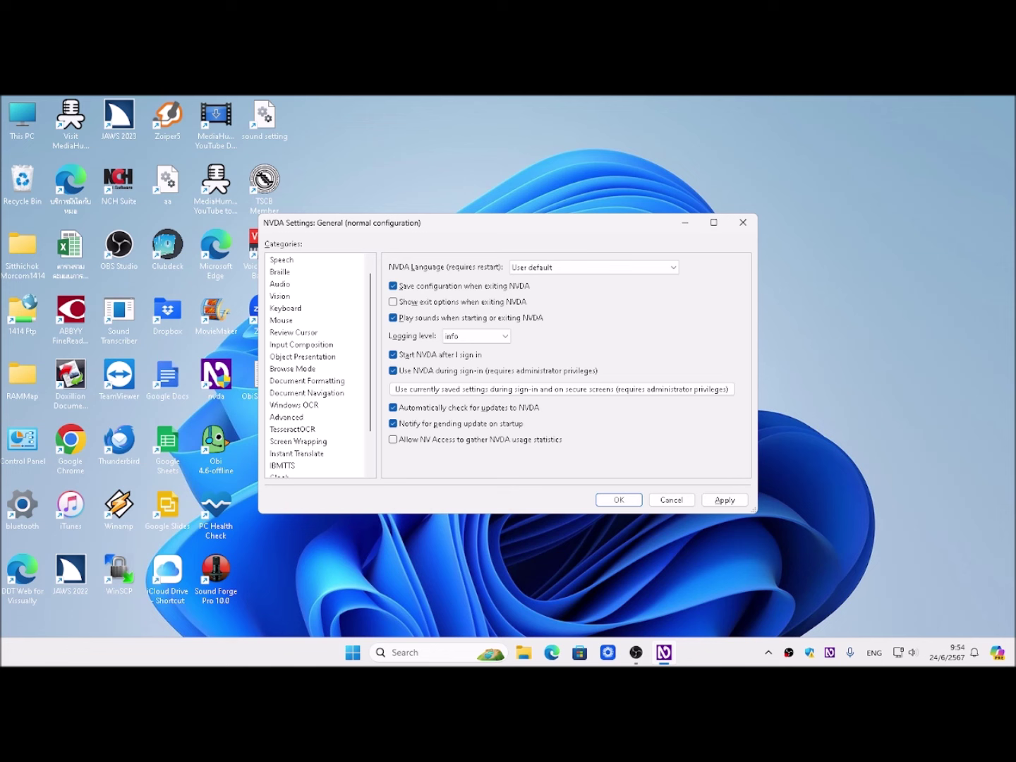
pyautogui.click(280, 283)
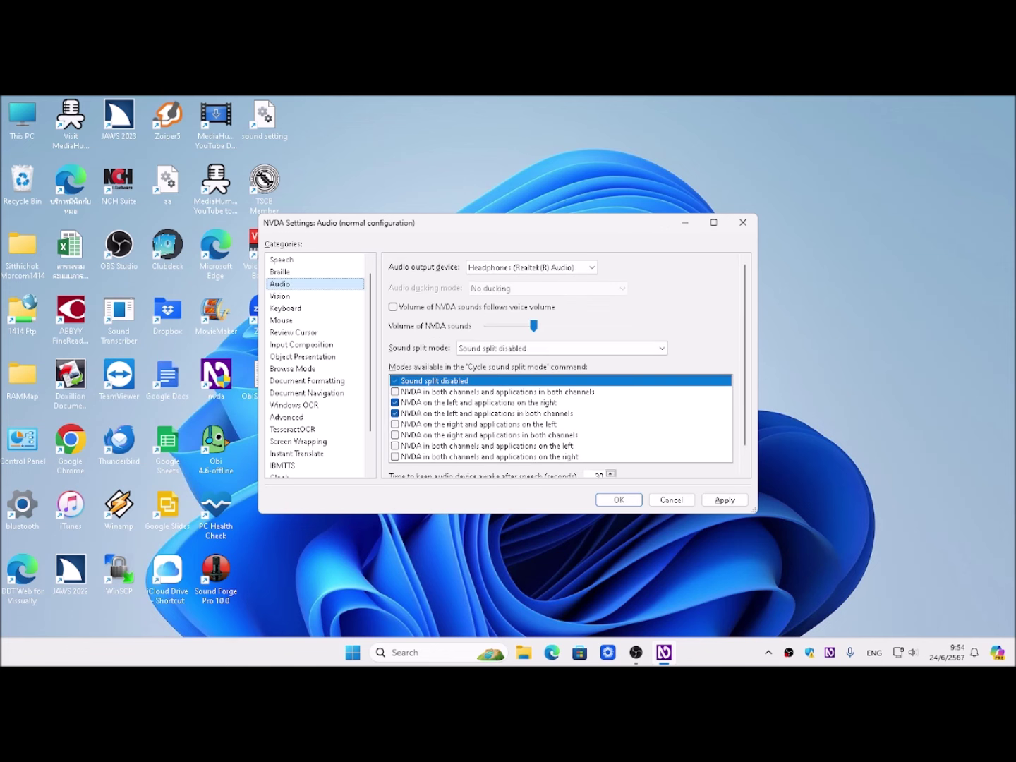
pyautogui.press('Tab')
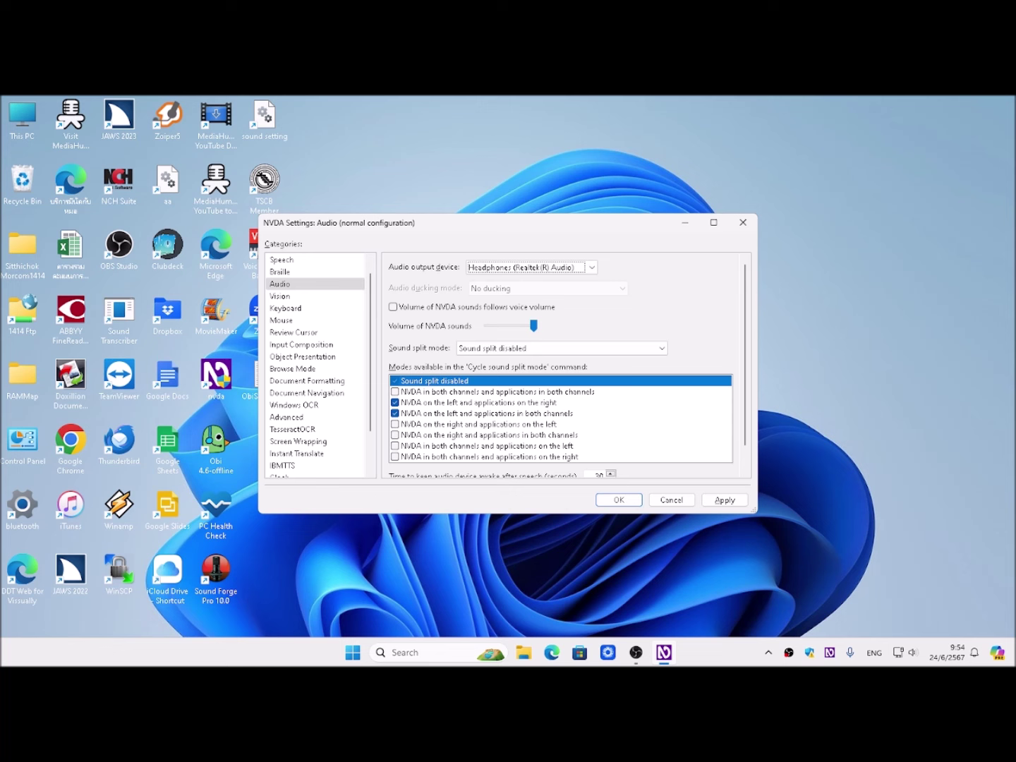
pyautogui.press('Escape')
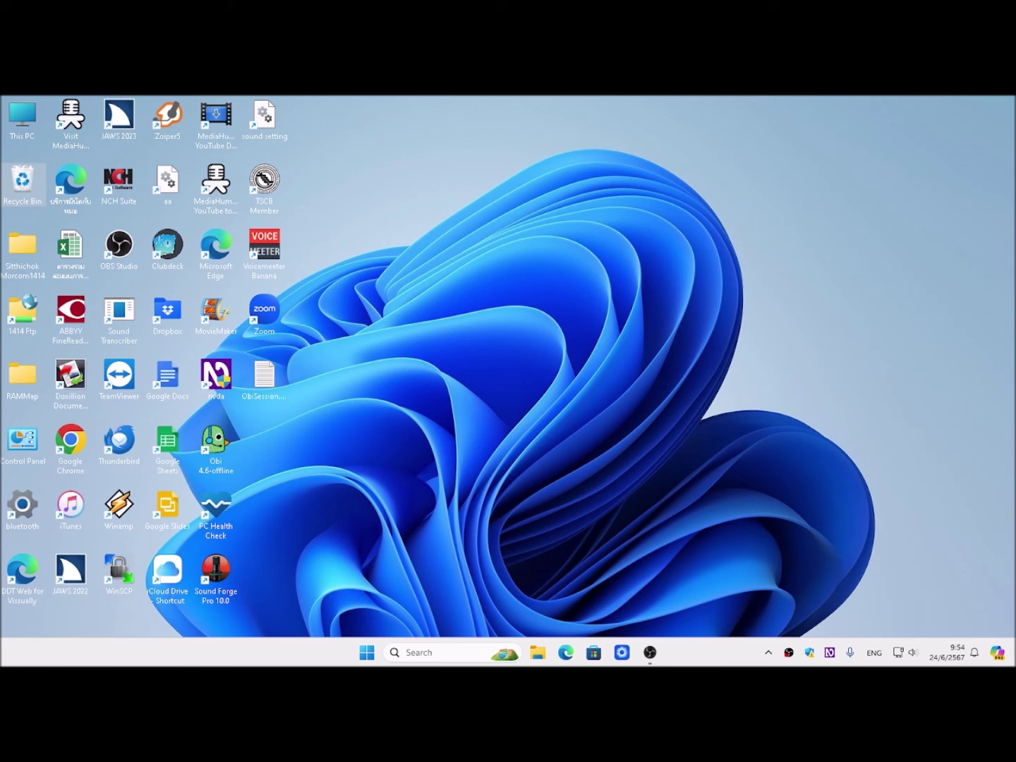
# - Open the NVDA audio settings and try the voice-volume-following option and the NVDA sounds volume, restoring both to their original values
pyautogui.press('ctrl+Insert+u')
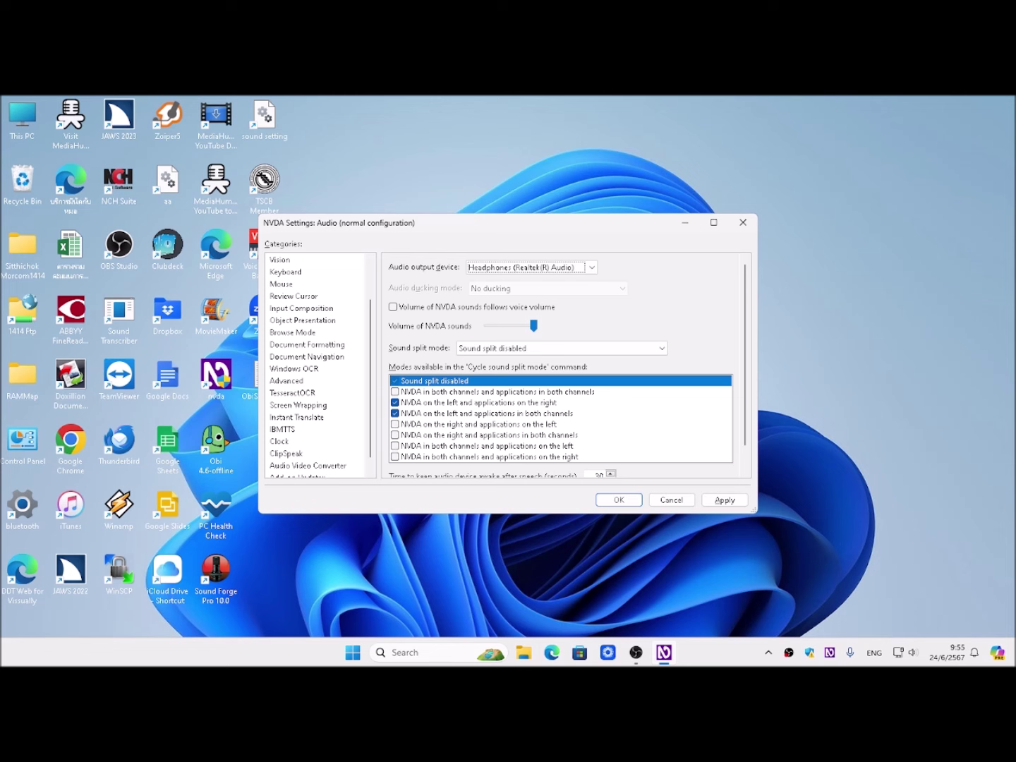
pyautogui.press('Tab')
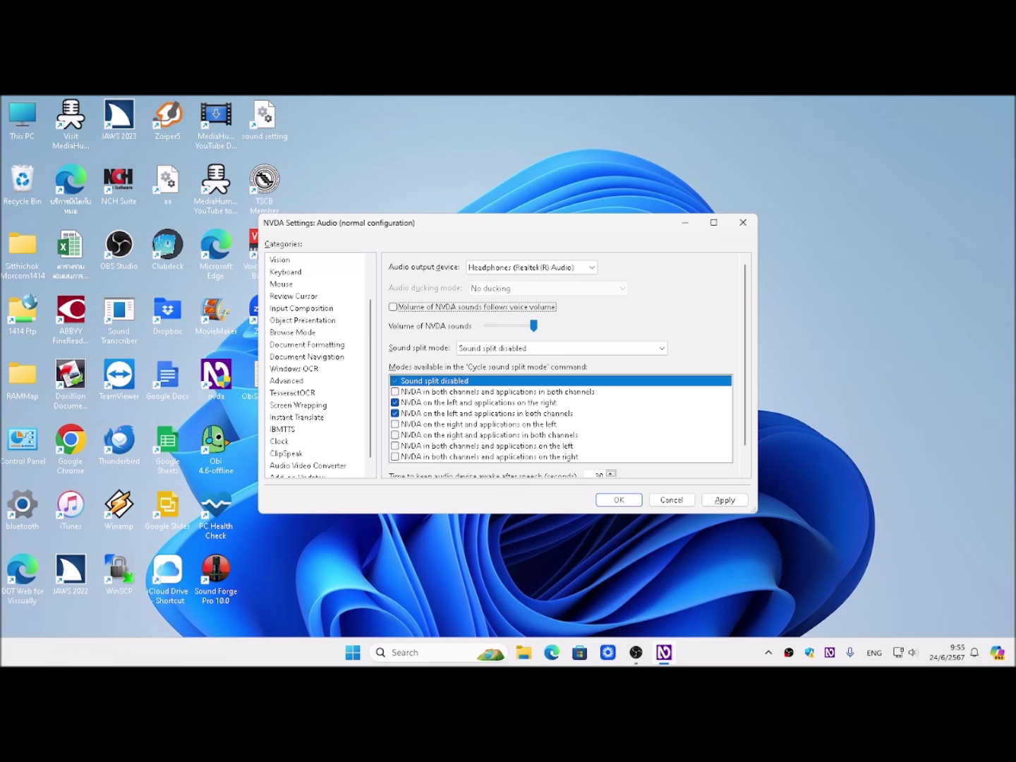
pyautogui.press('space')
pyautogui.press('space')
pyautogui.press('Tab')
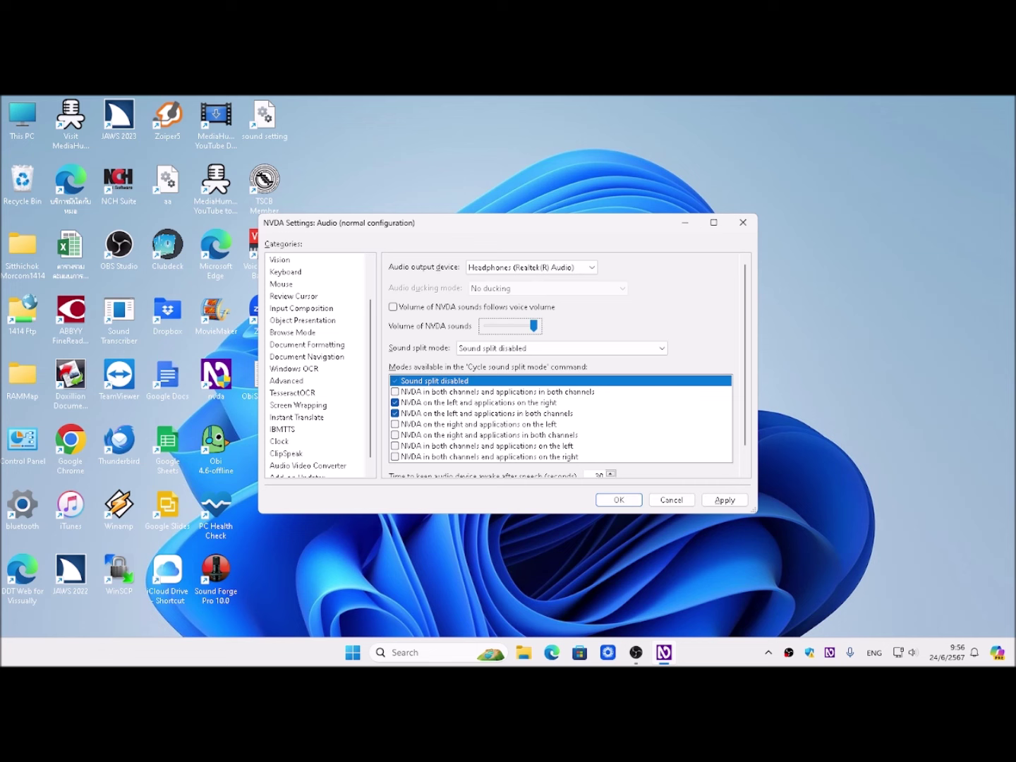
pyautogui.press('Left')
pyautogui.press('Right')
pyautogui.press('Tab')
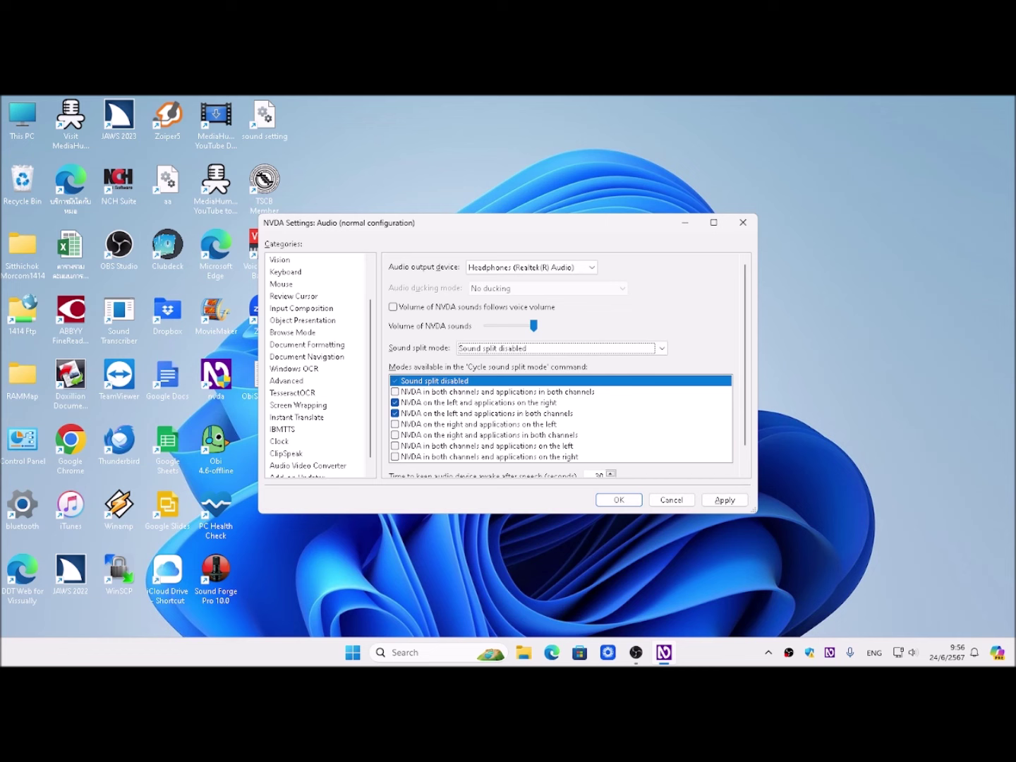
# - Go through all the Sound split mode choices and return to Sound split disabled
pyautogui.press('Down')
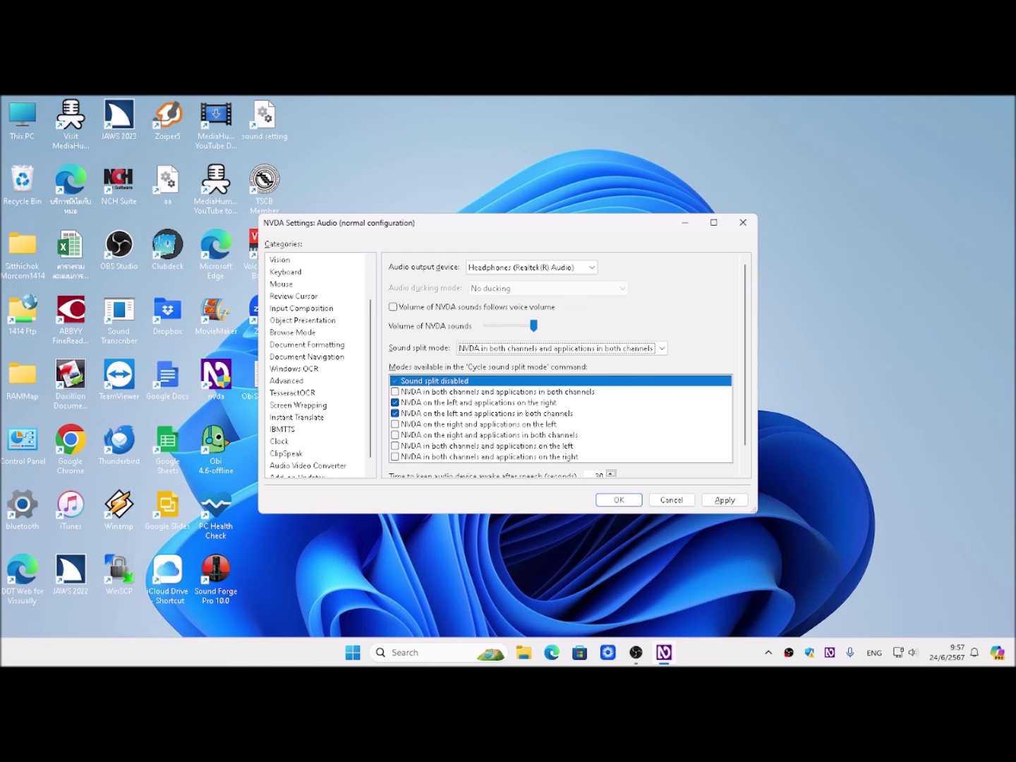
pyautogui.press('Down')
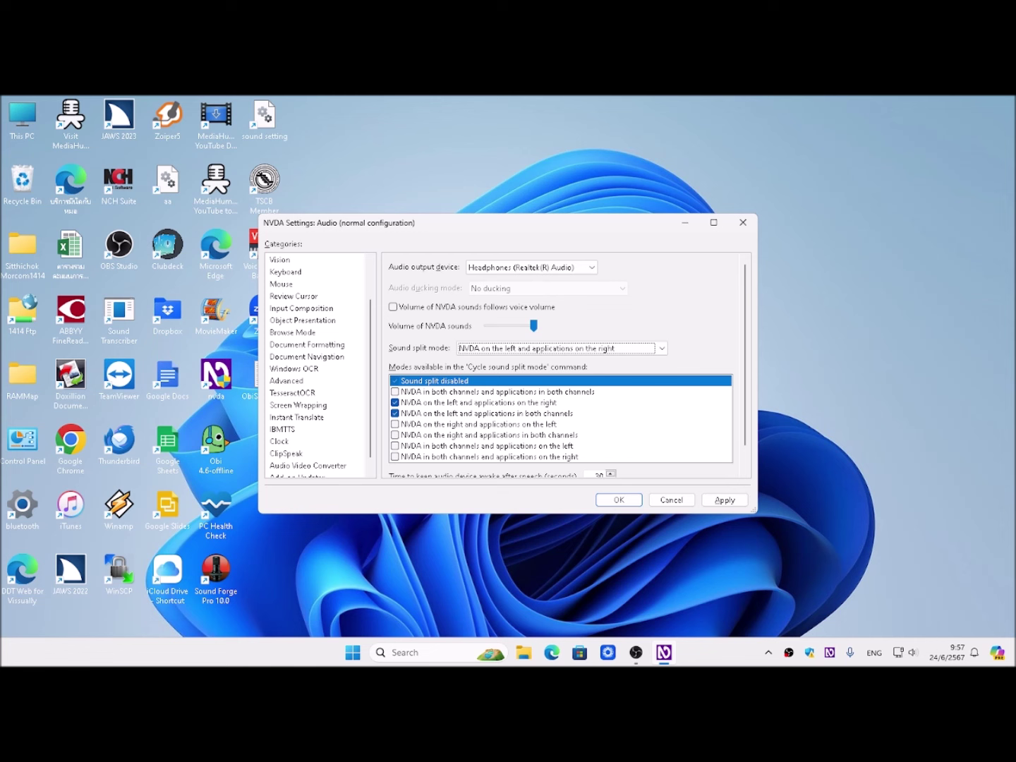
pyautogui.press('Down')
pyautogui.press('Down')
pyautogui.press('Down')
pyautogui.press('Down')
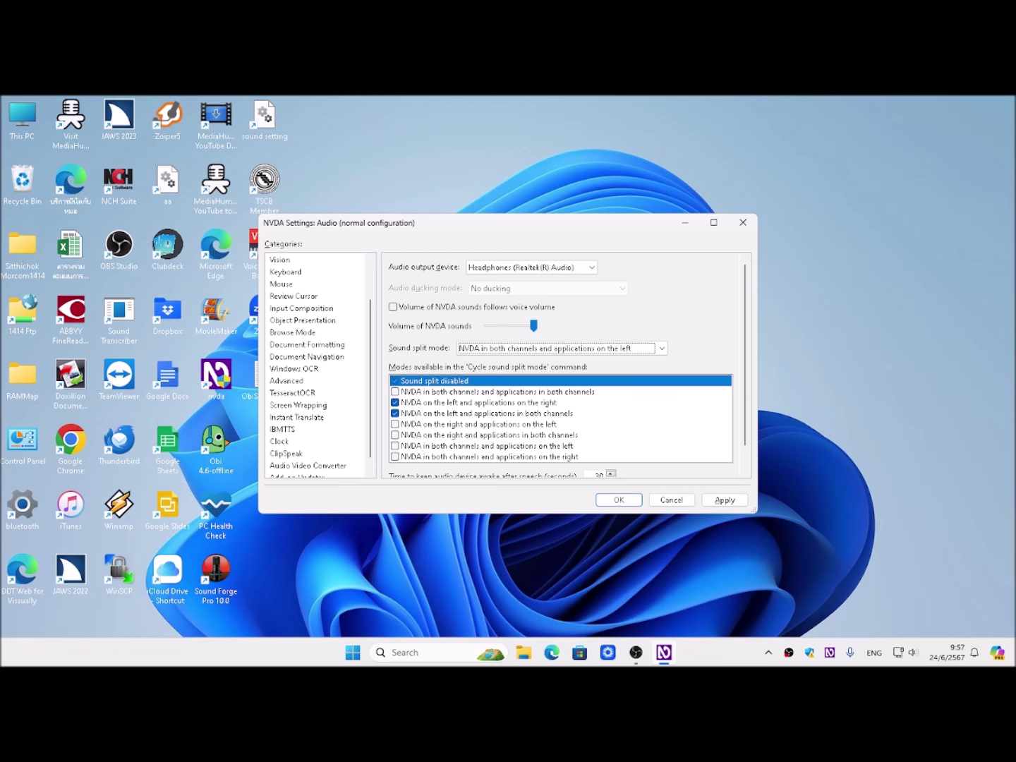
pyautogui.press('Down')
pyautogui.press('Home')
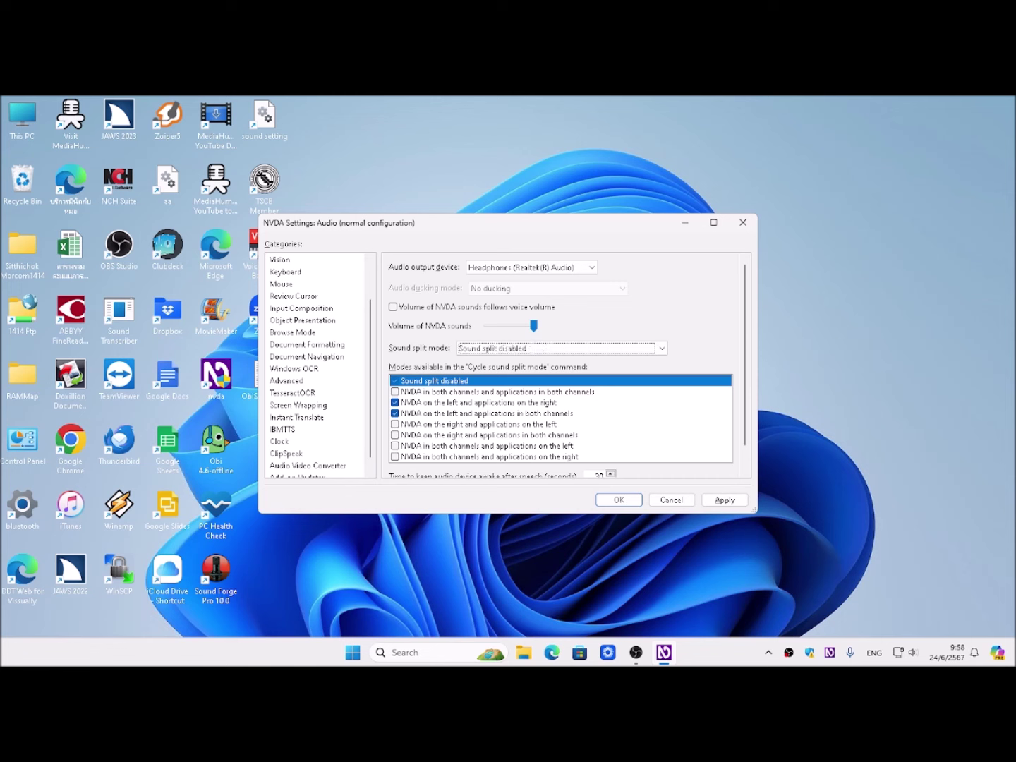
# - Examine the modes available in the Cycle sound split mode command and the setting for keeping the audio device awake
pyautogui.press('Tab')
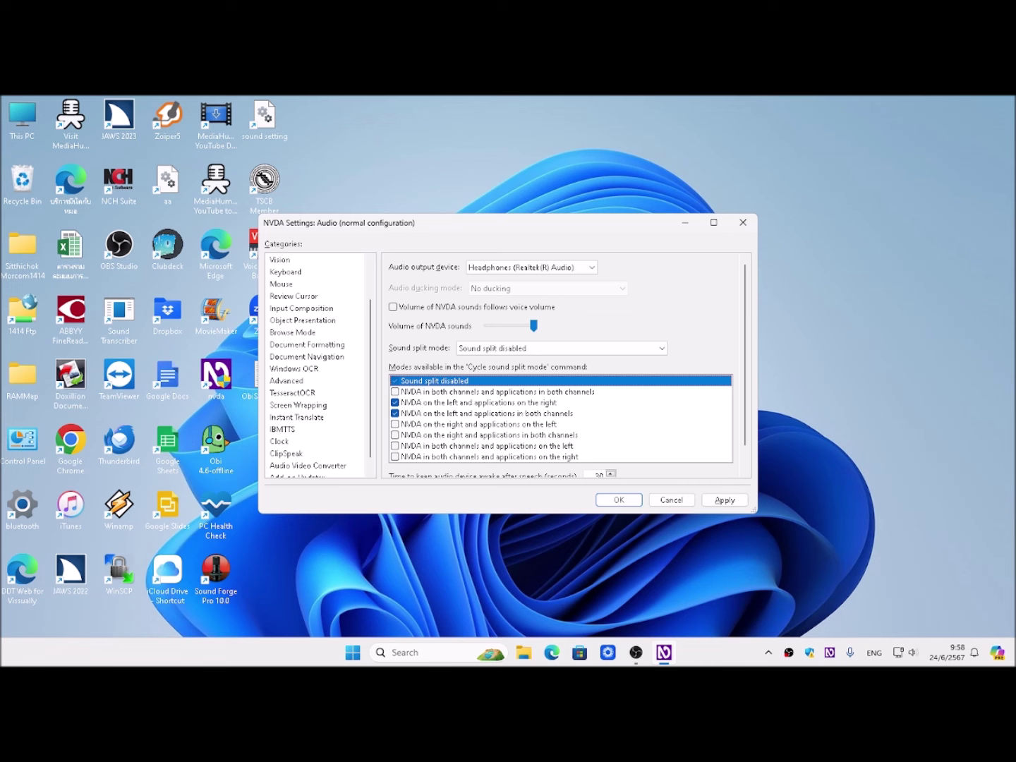
pyautogui.press('Tab')
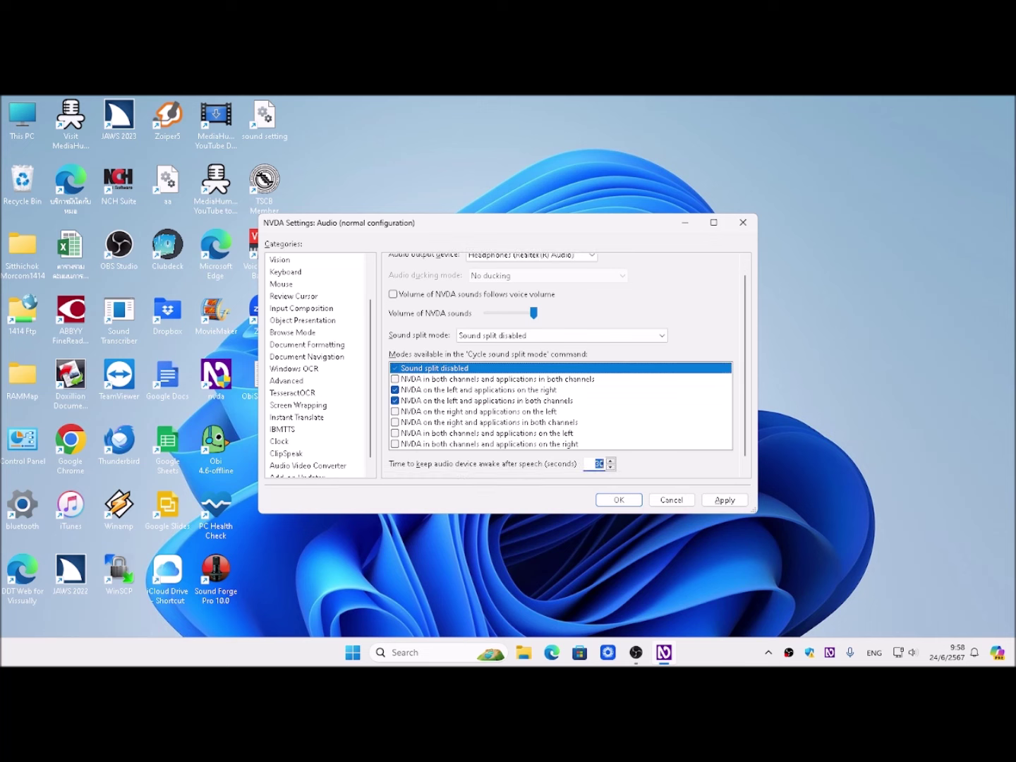
pyautogui.hotkey('shift', 'Tab')
pyautogui.hotkey('shift', 'Tab')
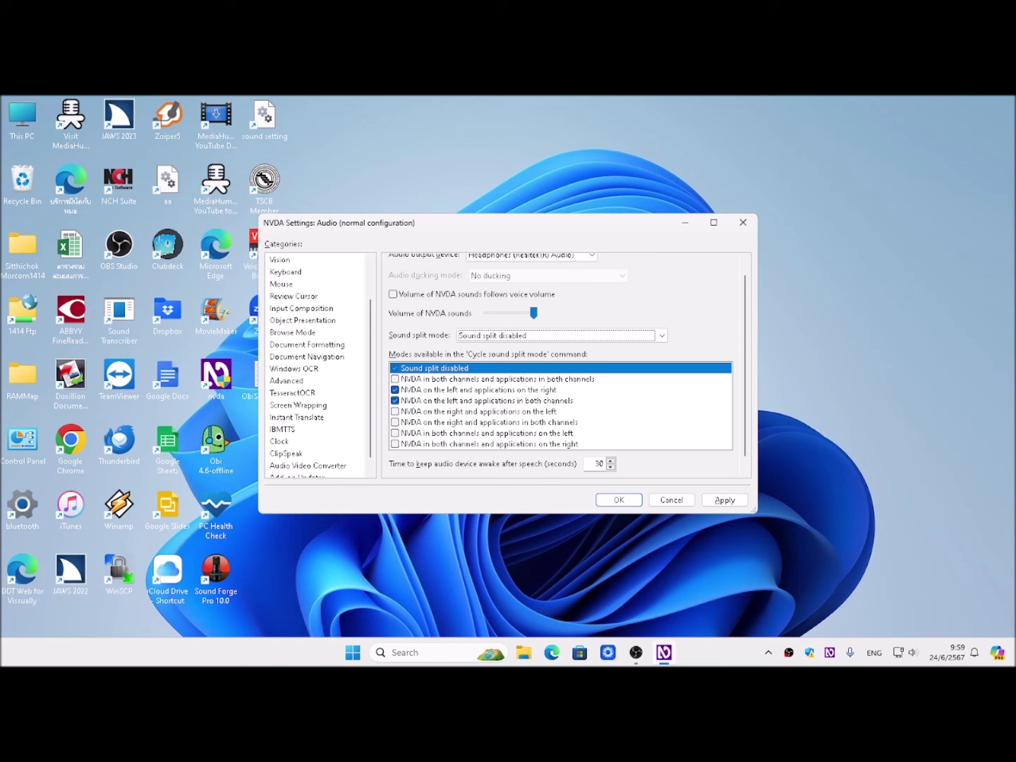
pyautogui.press('Tab')
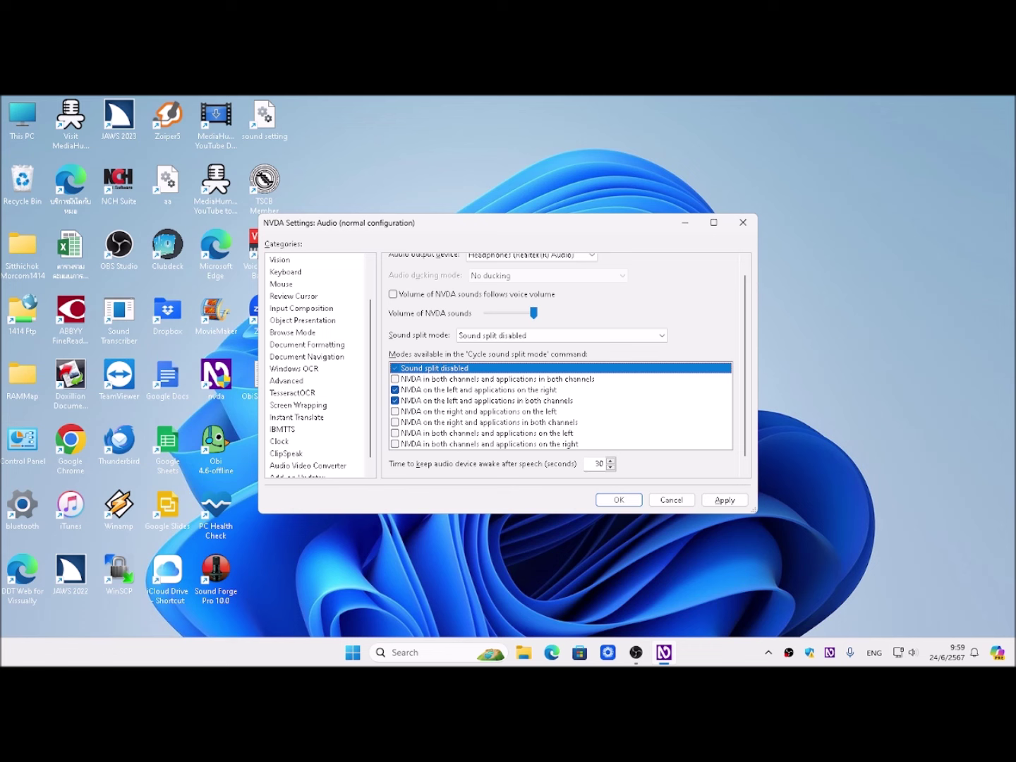
pyautogui.click(499, 379)
pyautogui.click(434, 367)
pyautogui.click(499, 379)
pyautogui.click(435, 368)
# - Add to the sound split cycle the modes with NVDA on the right and applications on the left or in both channels
pyautogui.press('Down')
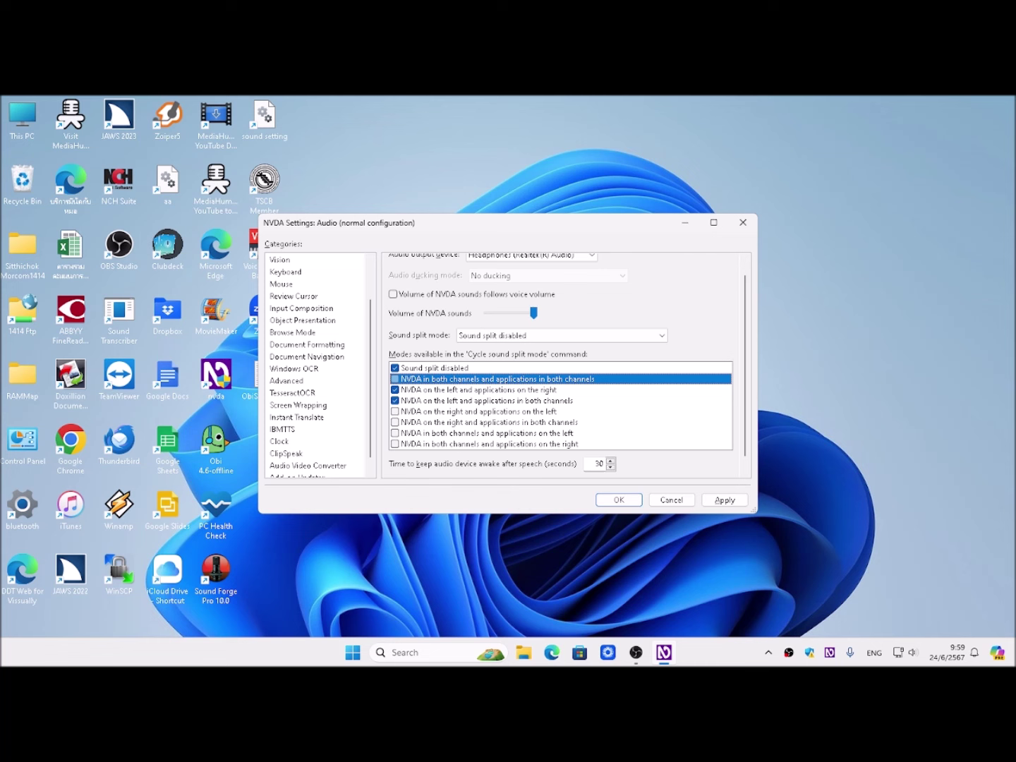
pyautogui.press('Down')
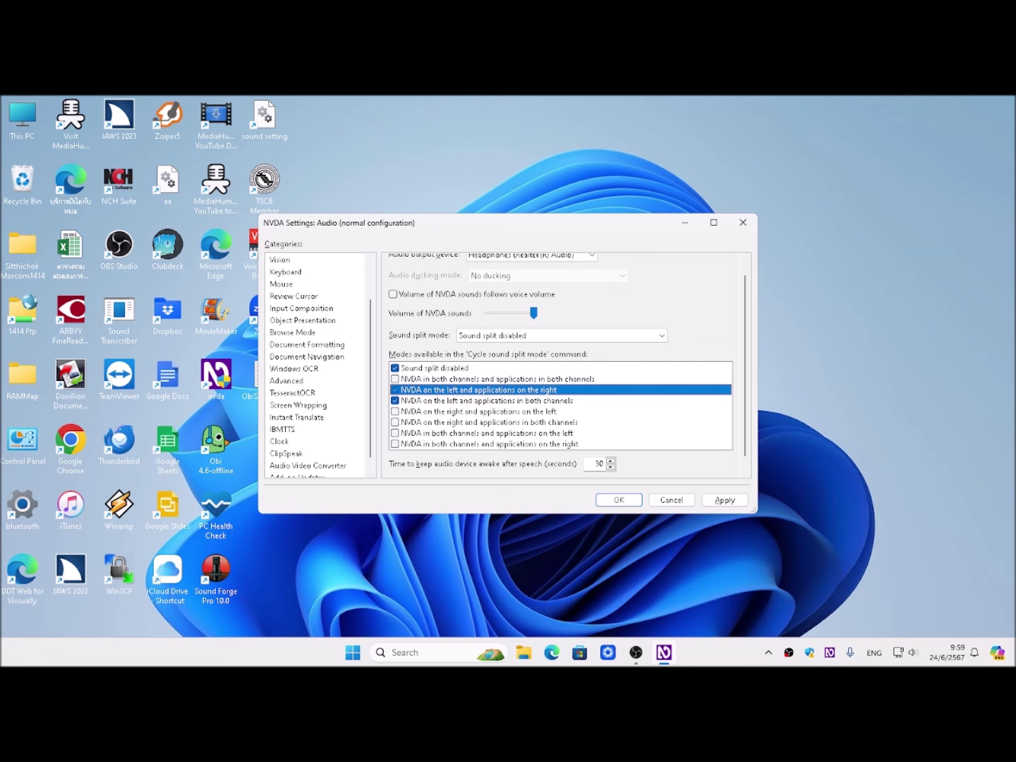
pyautogui.press('Down')
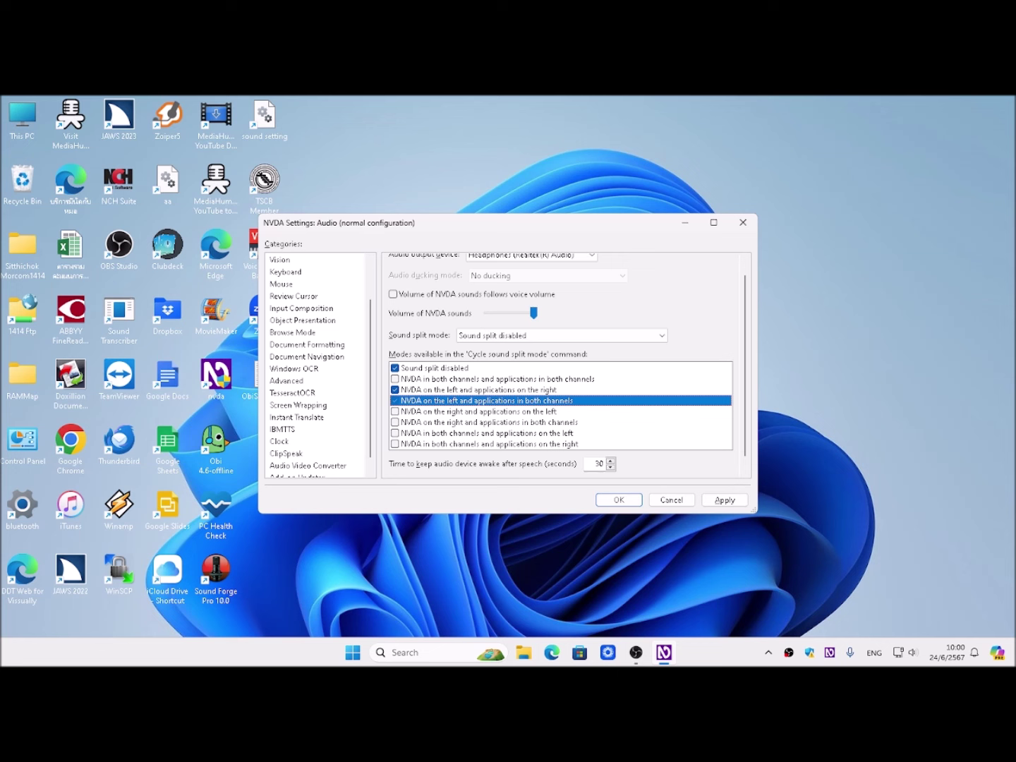
pyautogui.press('Down')
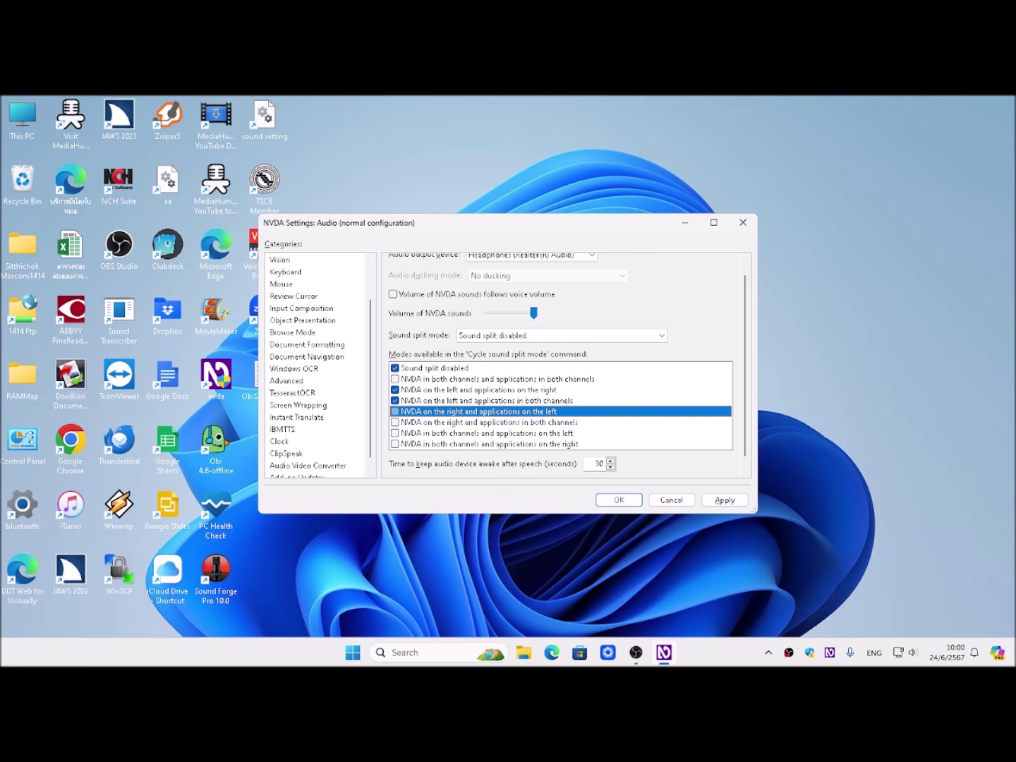
pyautogui.press('space')
pyautogui.press('Down')
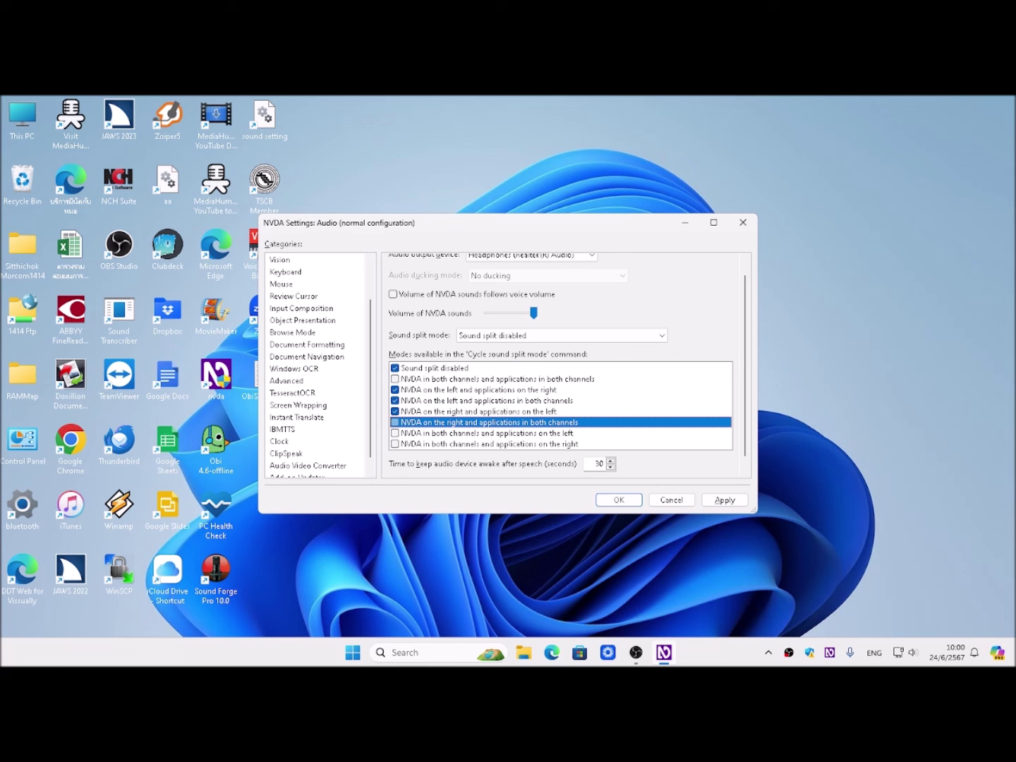
pyautogui.press('space')
# - Lower the time to keep the audio device awake after speech and confirm the audio settings
pyautogui.press('Tab')
pyautogui.press('Down')
pyautogui.press('Down')
pyautogui.press('Down')
pyautogui.press('Down')
pyautogui.press('Down')
pyautogui.press('Down')
pyautogui.press('Down')
pyautogui.press('Tab')
pyautogui.press('Return')
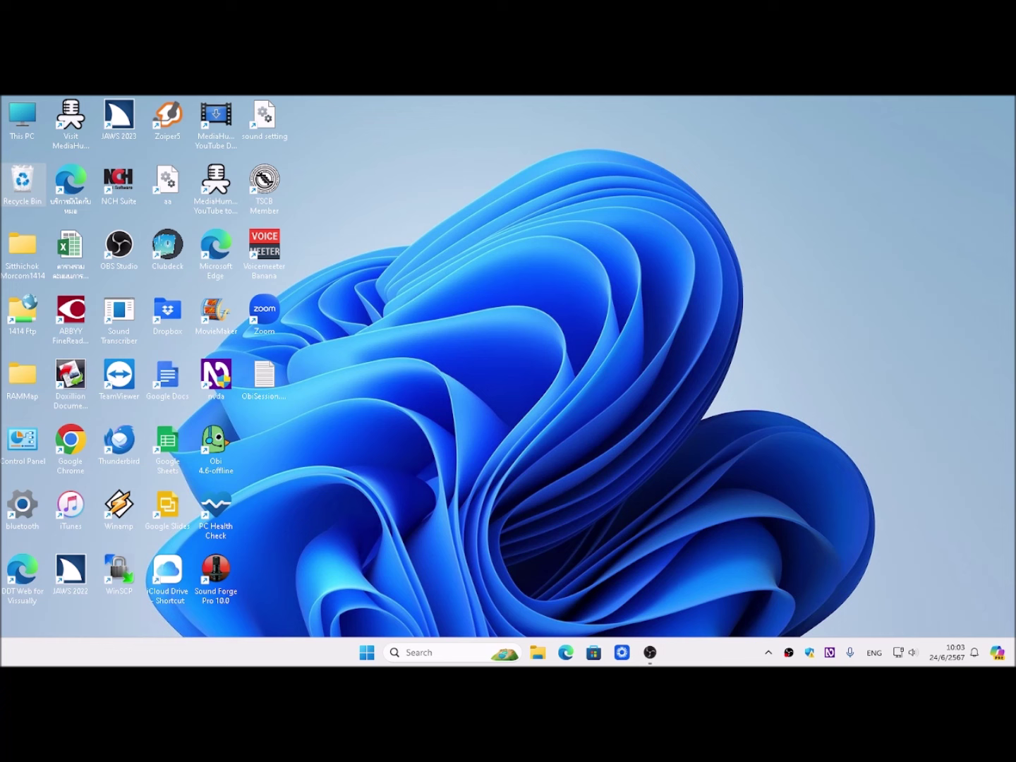
# - Open the What's new document from NVDA's help resources
pyautogui.press('Insert+n')
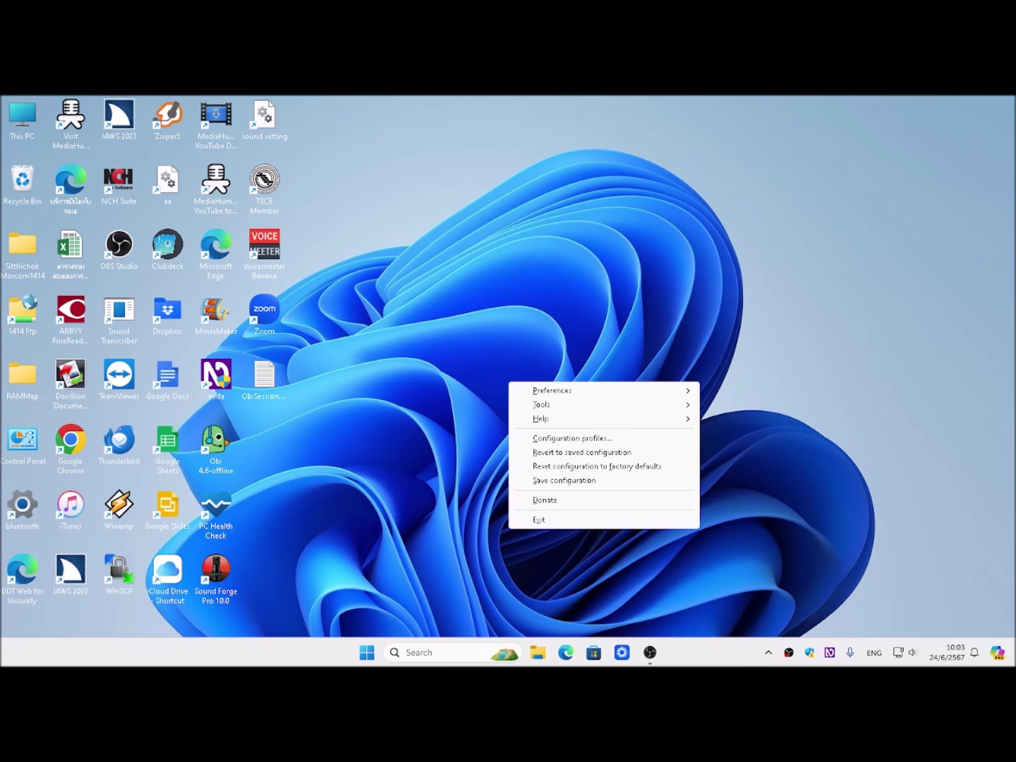
pyautogui.press('Down')
pyautogui.press('Down')
pyautogui.press('Down')
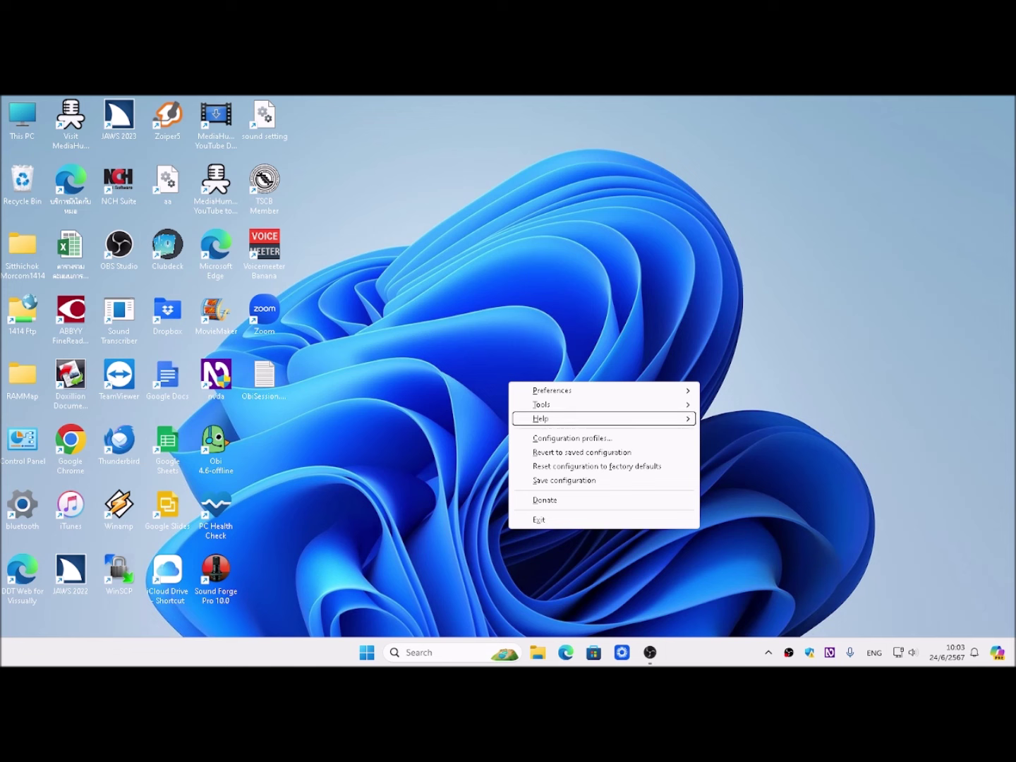
pyautogui.press('Right')
pyautogui.press('Down')
pyautogui.press('Down')
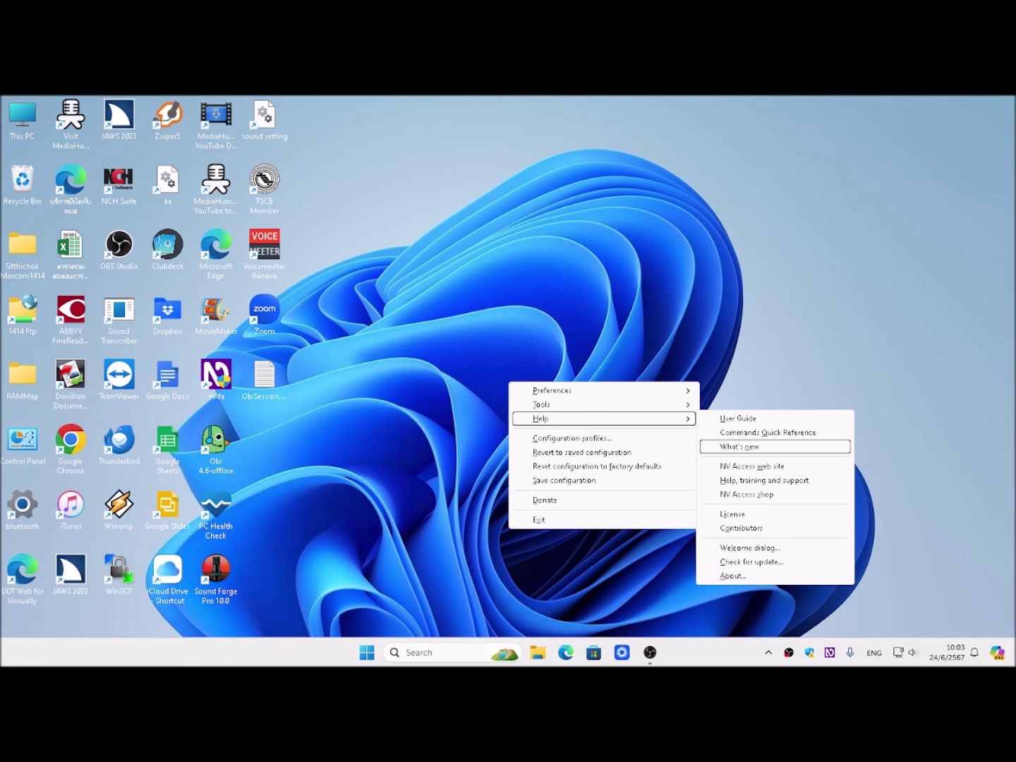
pyautogui.press('Return')
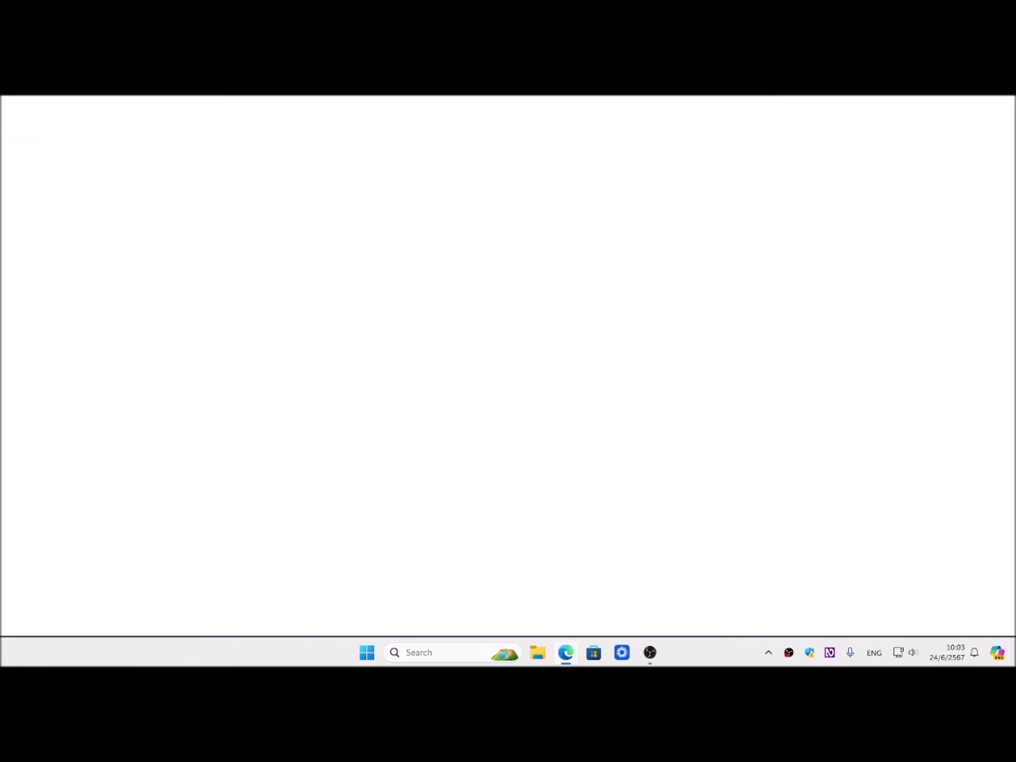